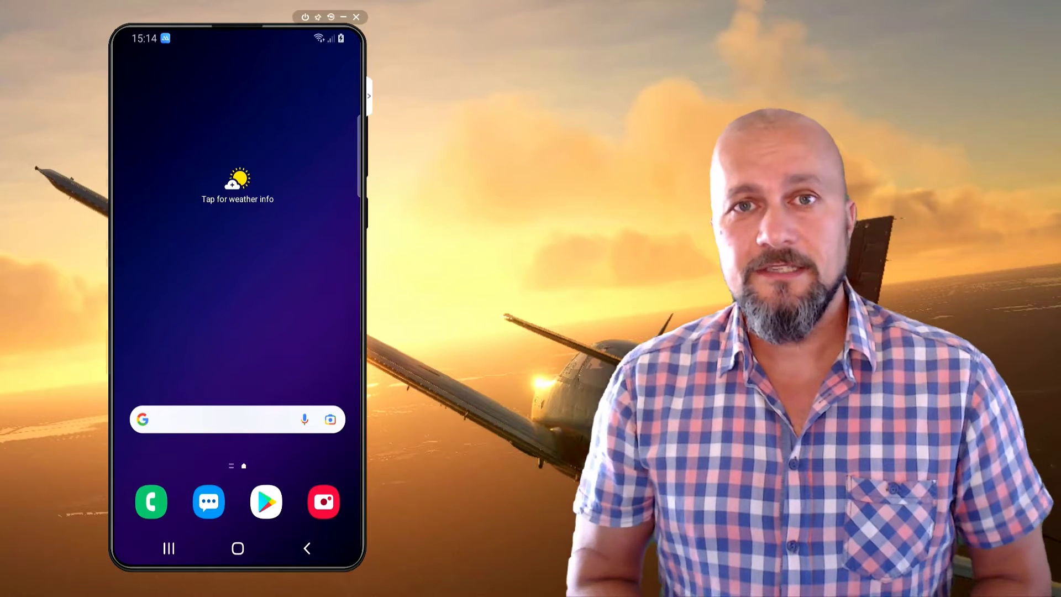
Show the second app-drawer page with Teams, Outlook, Authenticator and Company Portal, and hide the Azure portal window
left_click_drag(220, 362, 223, 243)
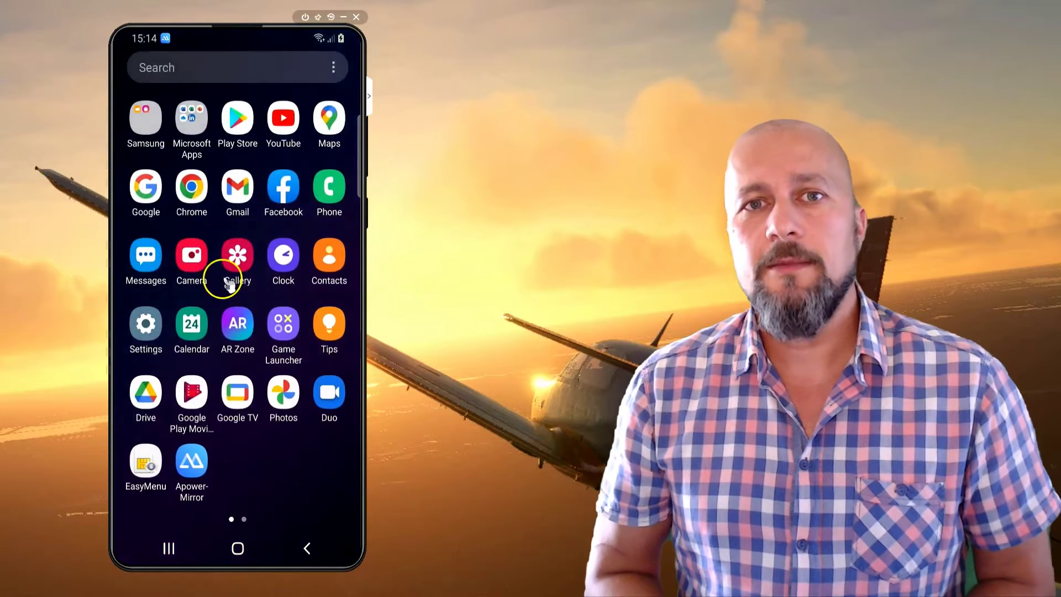
left_click_drag(265, 473, 237, 474)
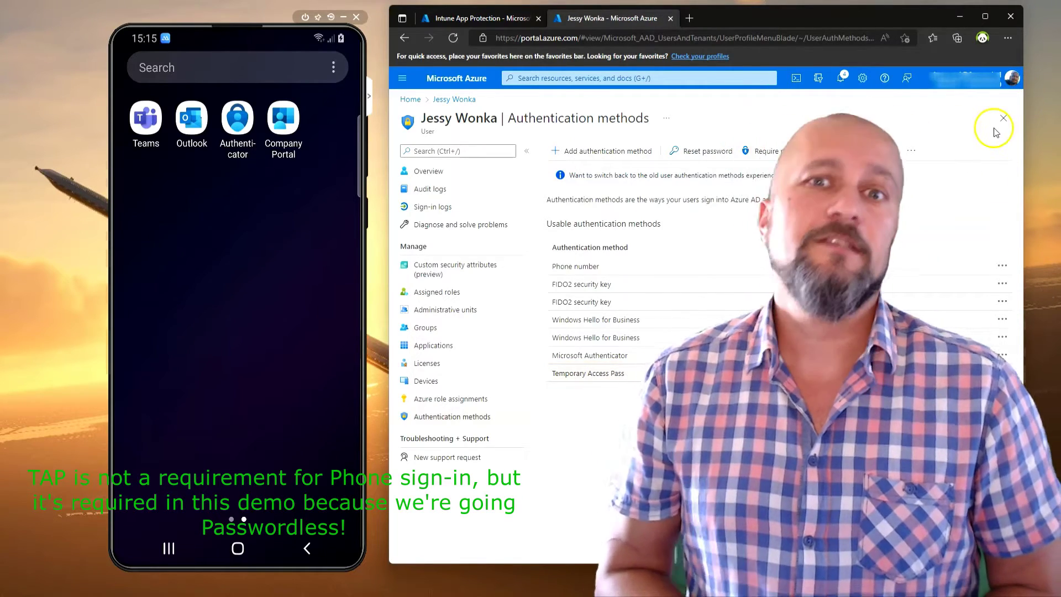
left_click(960, 18)
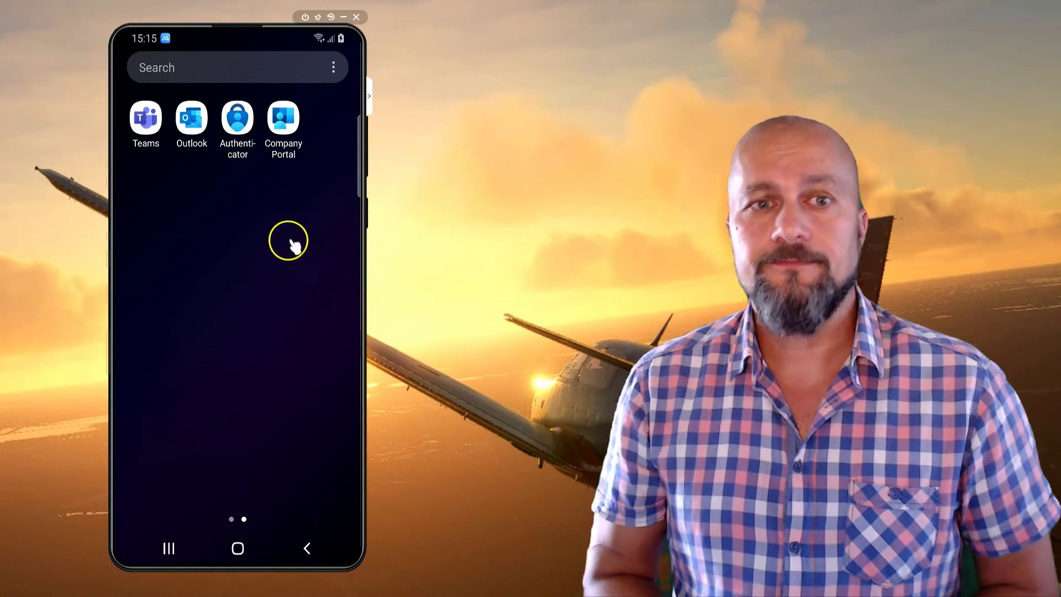
Launch Microsoft Authenticator and start adding a first account
left_click(254, 129)
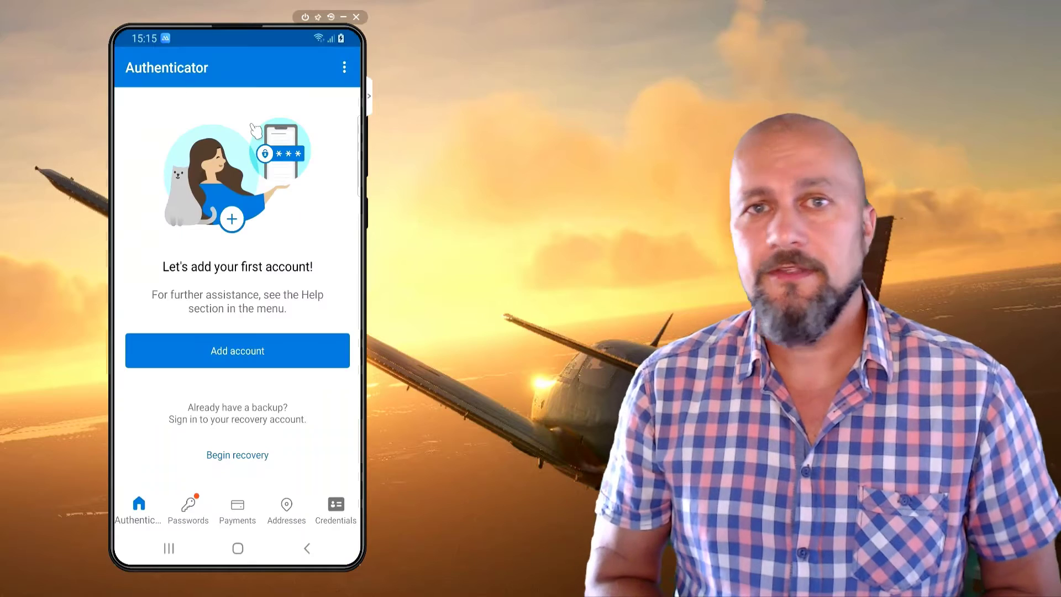
left_click(244, 351)
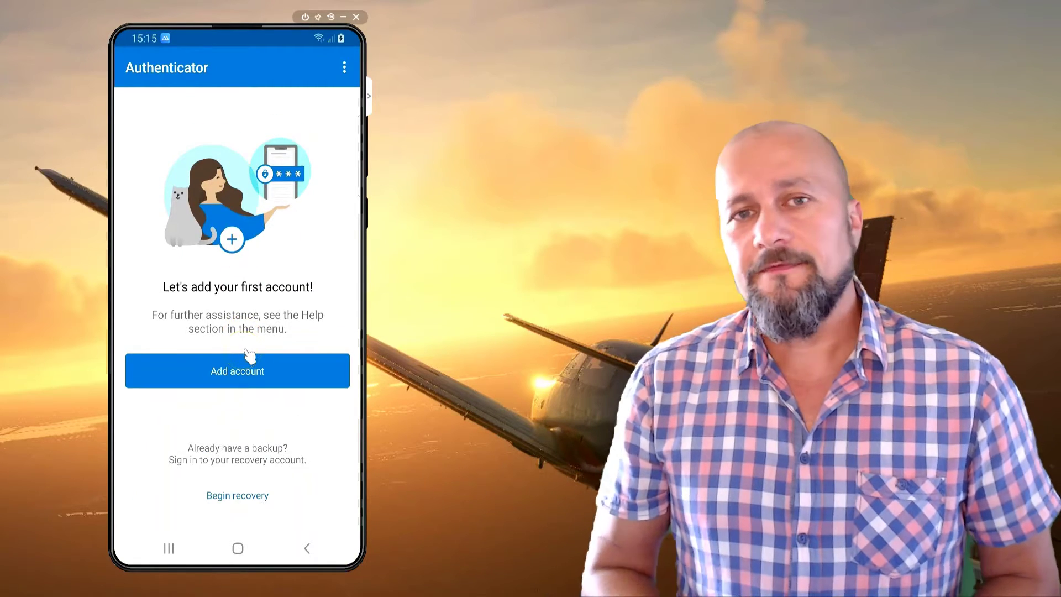
left_click(284, 370)
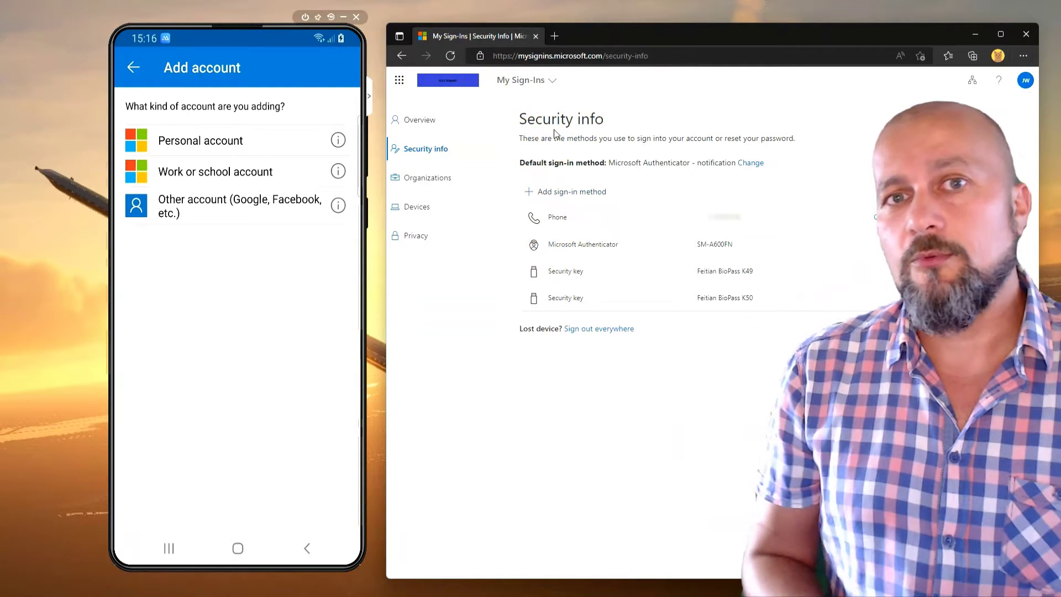
In My Sign-Ins, add the Authenticator app as a sign-in method and reach the QR code step
left_click(561, 194)
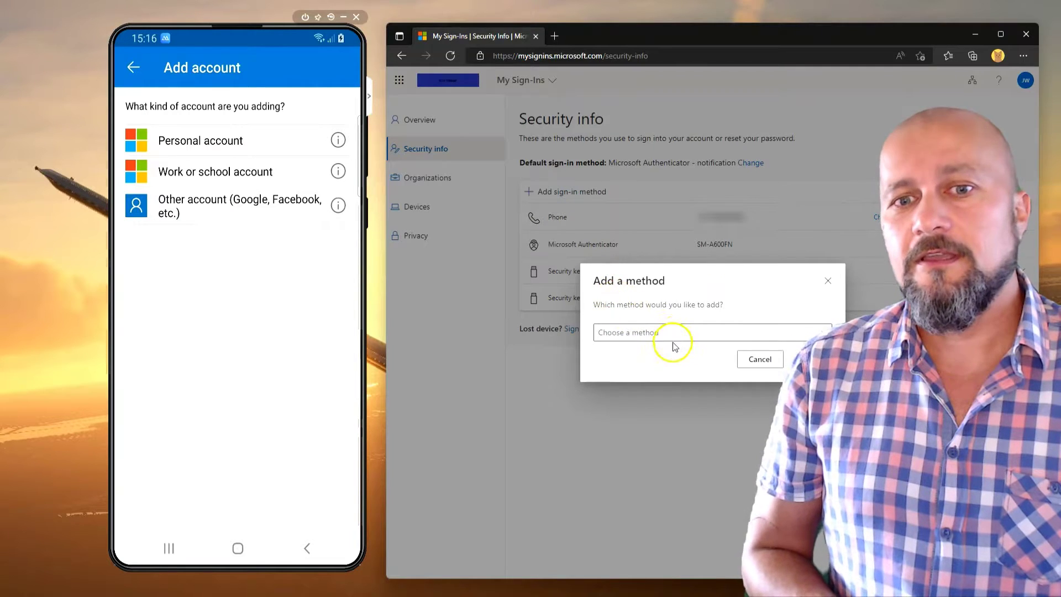
left_click(677, 333)
left_click(658, 354)
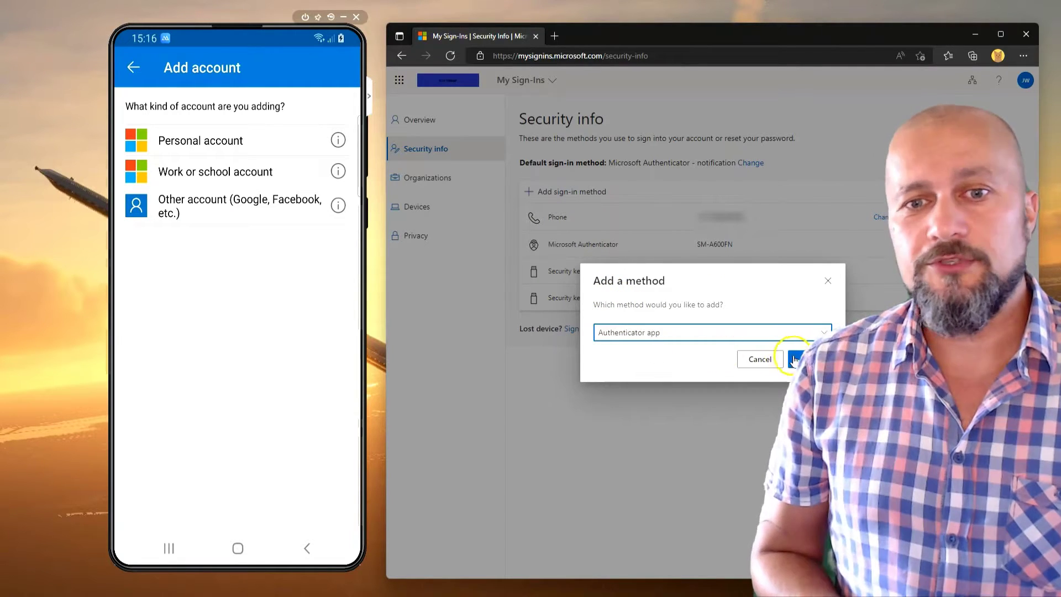
left_click(794, 360)
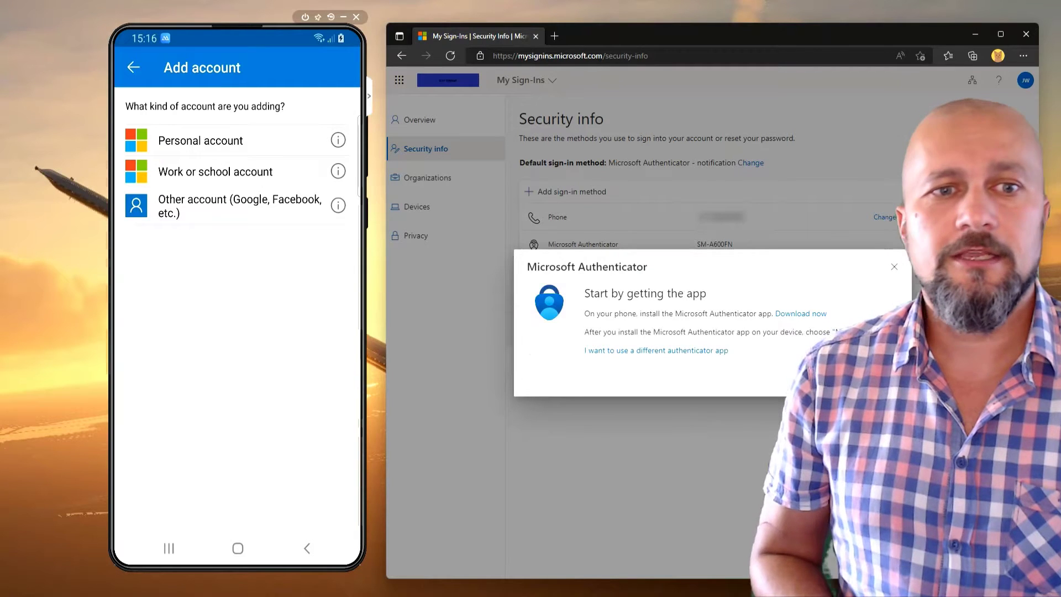
key("Return")
key("Return")
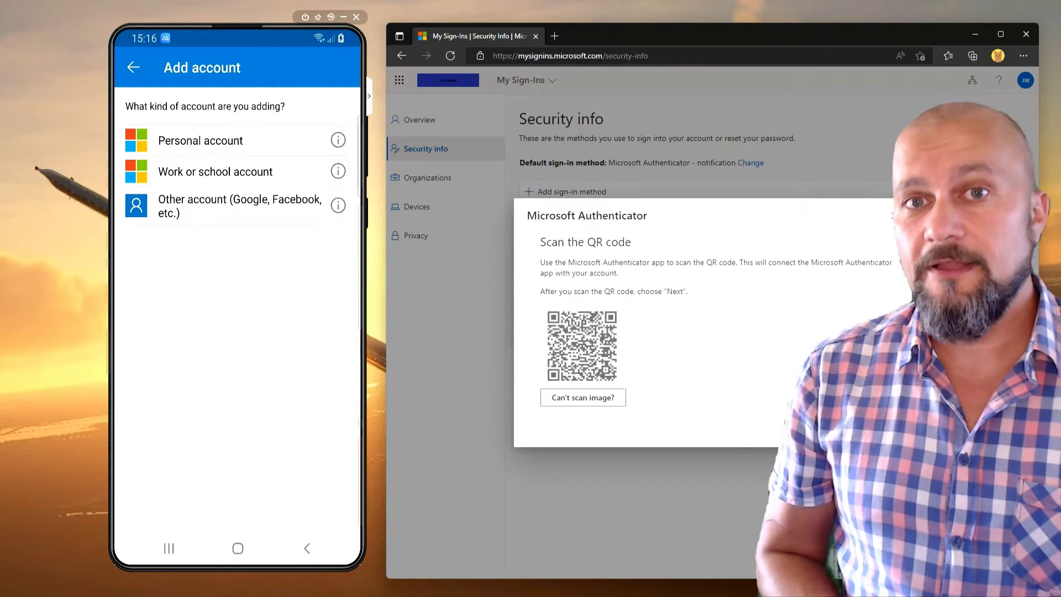
On the phone, add a work or school account by scanning the QR code, then approve the test notification
left_click(215, 175)
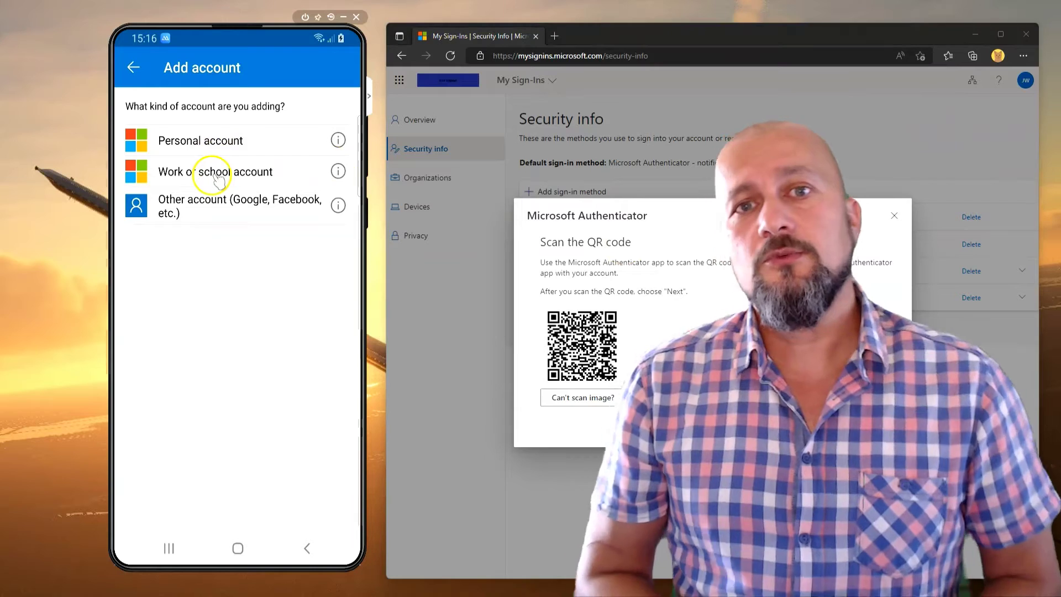
left_click(221, 277)
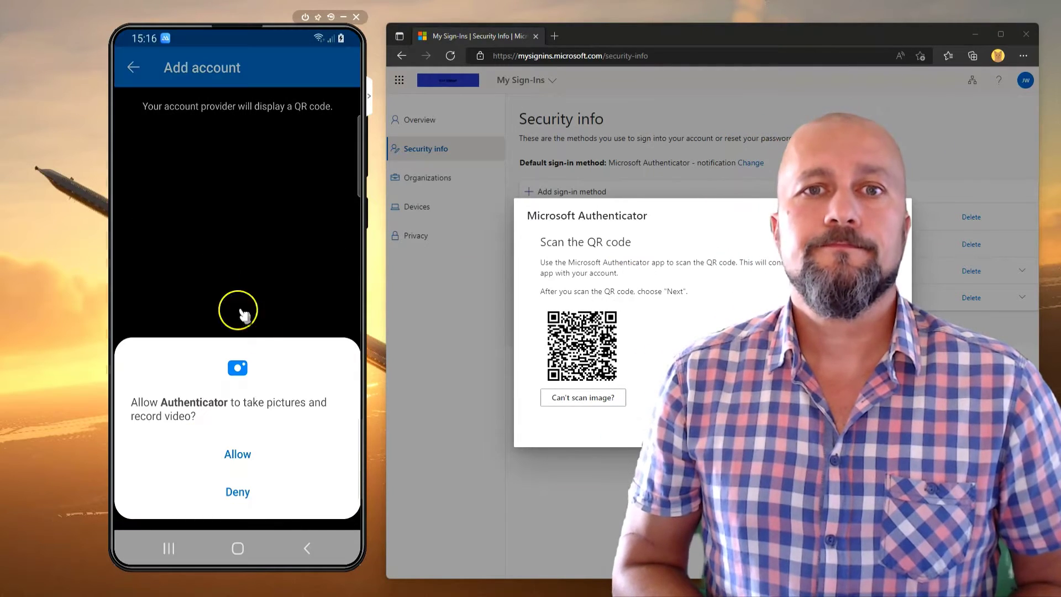
left_click(237, 450)
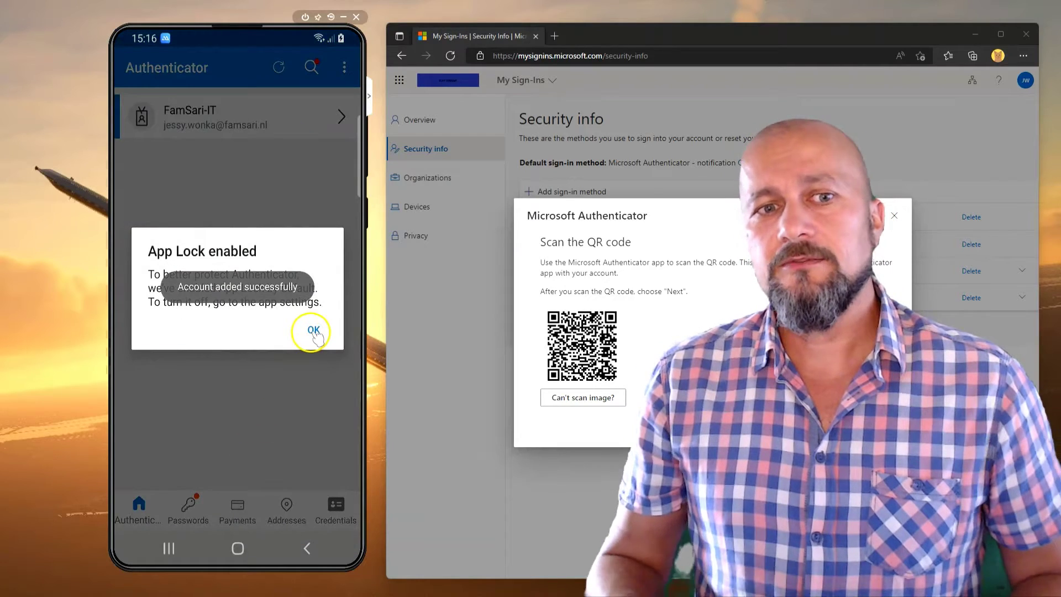
left_click(313, 331)
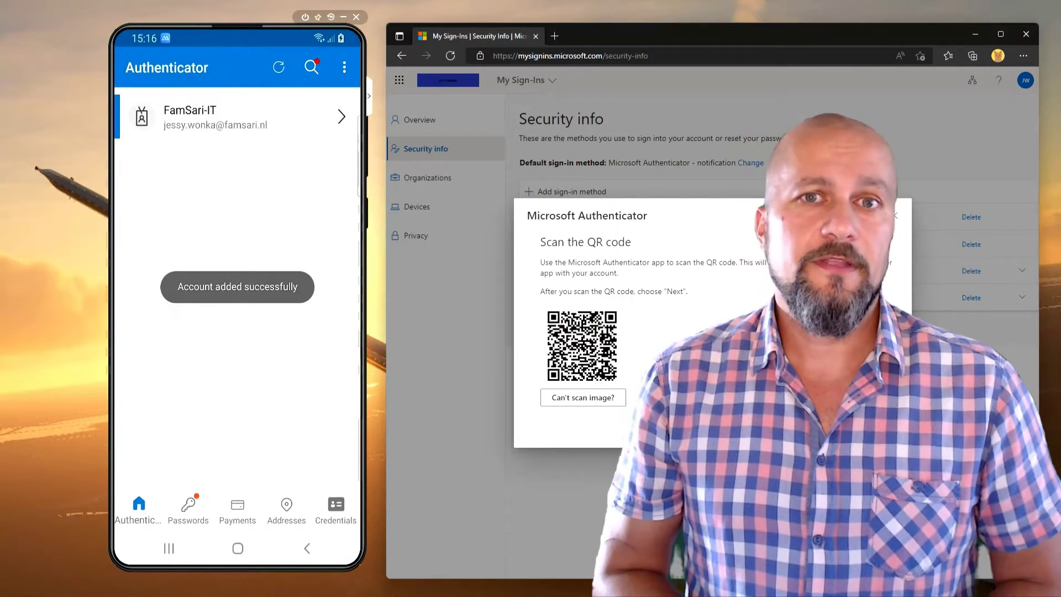
key("Return")
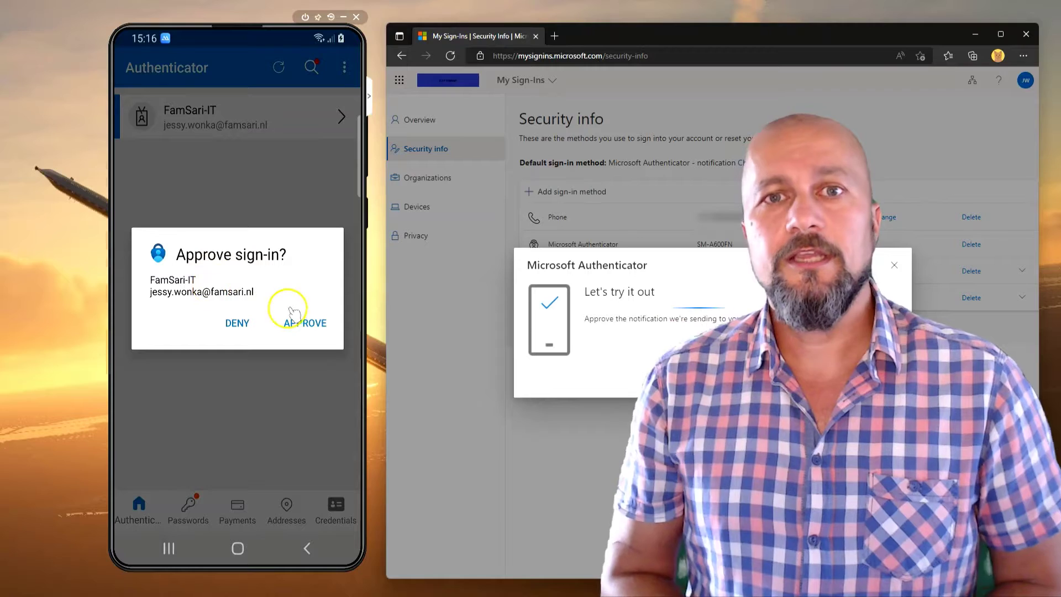
left_click(304, 322)
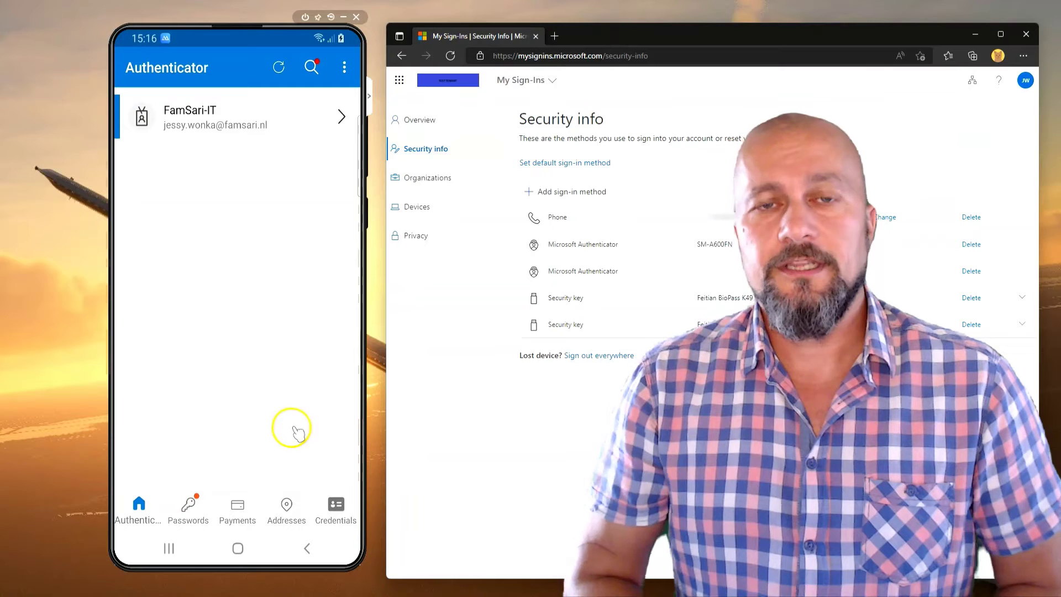
From the work account's details, start Set up phone sign-in and continue, hiding the browser
left_click(182, 121)
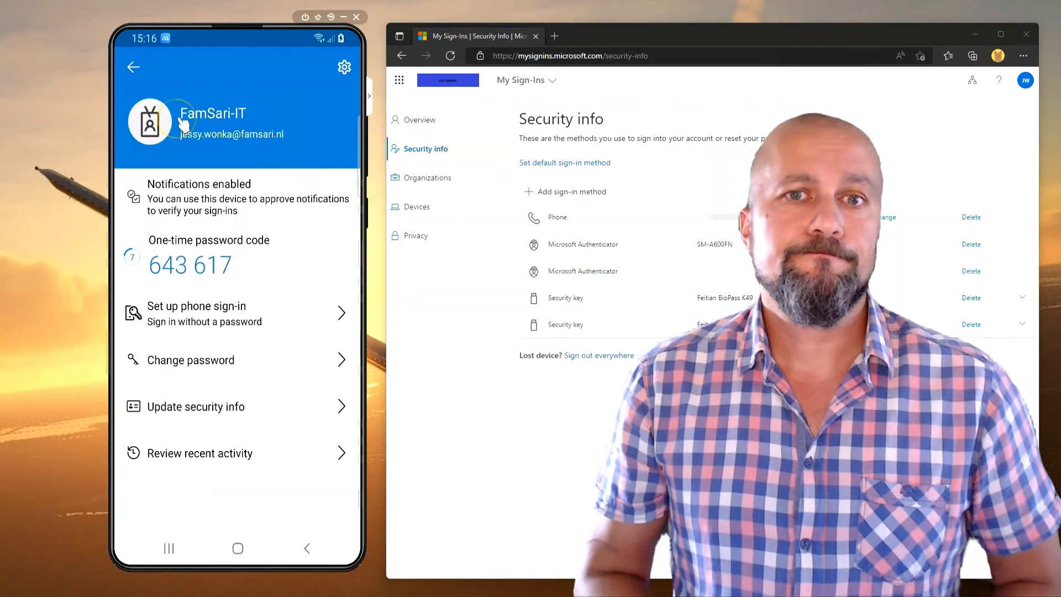
mouse_move(185, 320)
left_mouse_down()
mouse_move(283, 320)
mouse_move(191, 321)
left_mouse_up()
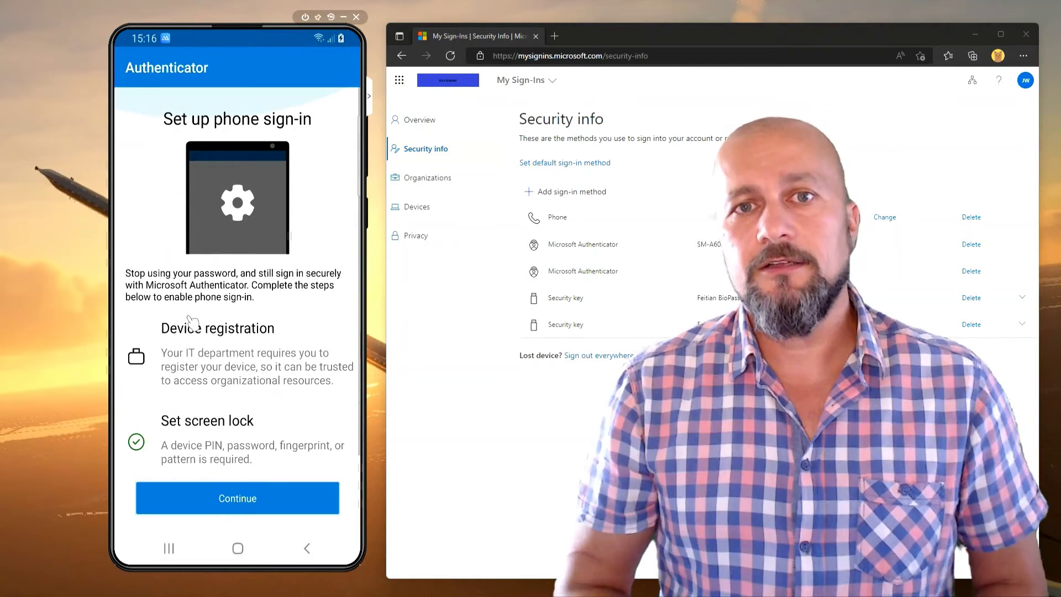
left_click(192, 329)
left_click(238, 493)
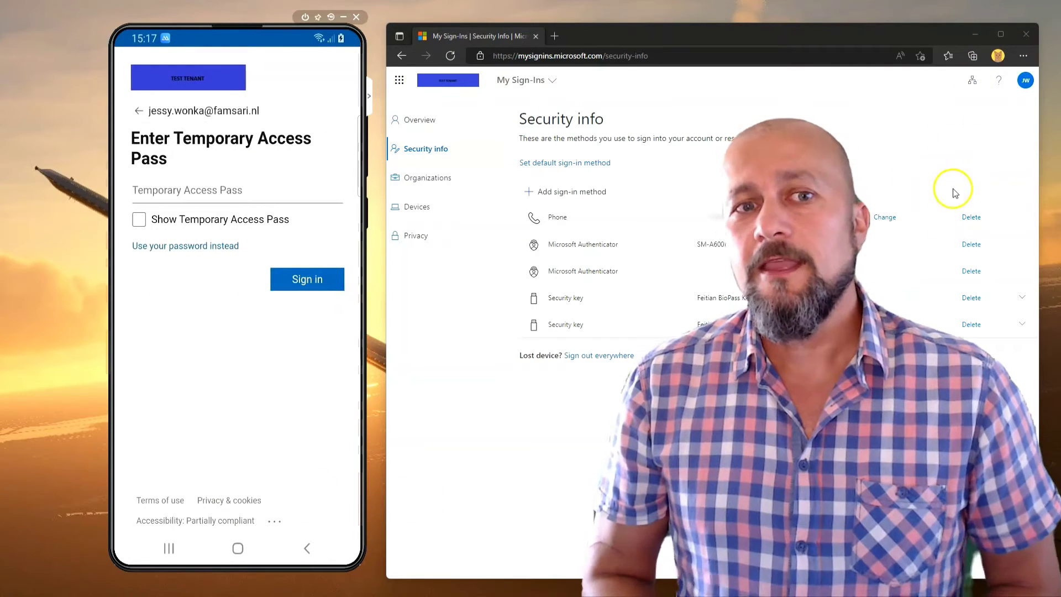
left_click(975, 35)
Enter the Temporary Access Pass and sign in
left_click(143, 191)
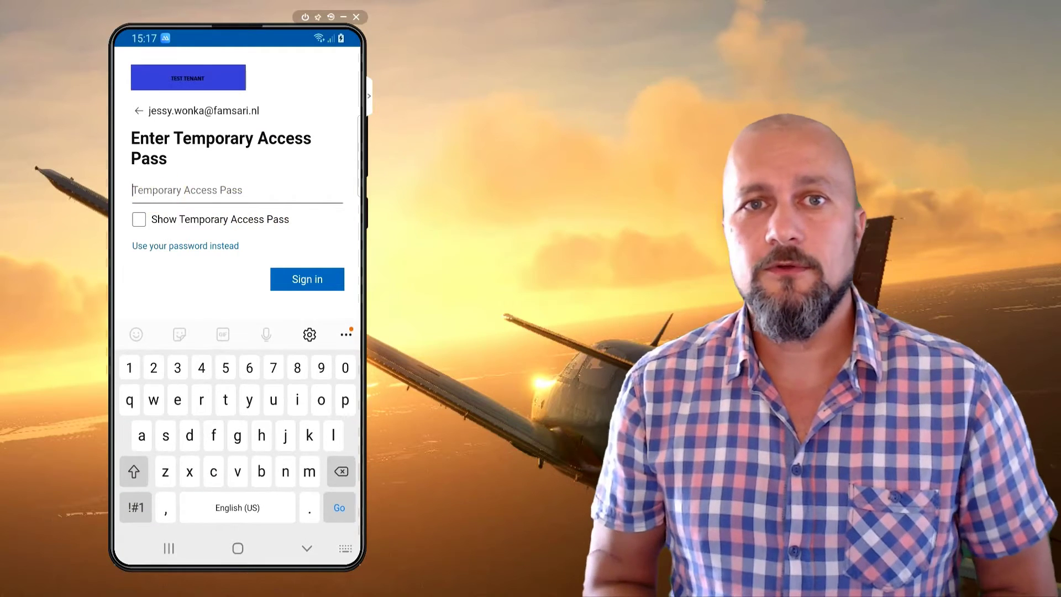
left_click(249, 400)
left_click(135, 507)
left_click(243, 472)
left_click(129, 400)
left_click(135, 507)
left_click(285, 436)
left_click(213, 436)
left_click(273, 400)
left_click(213, 471)
left_click(261, 472)
left_click(322, 279)
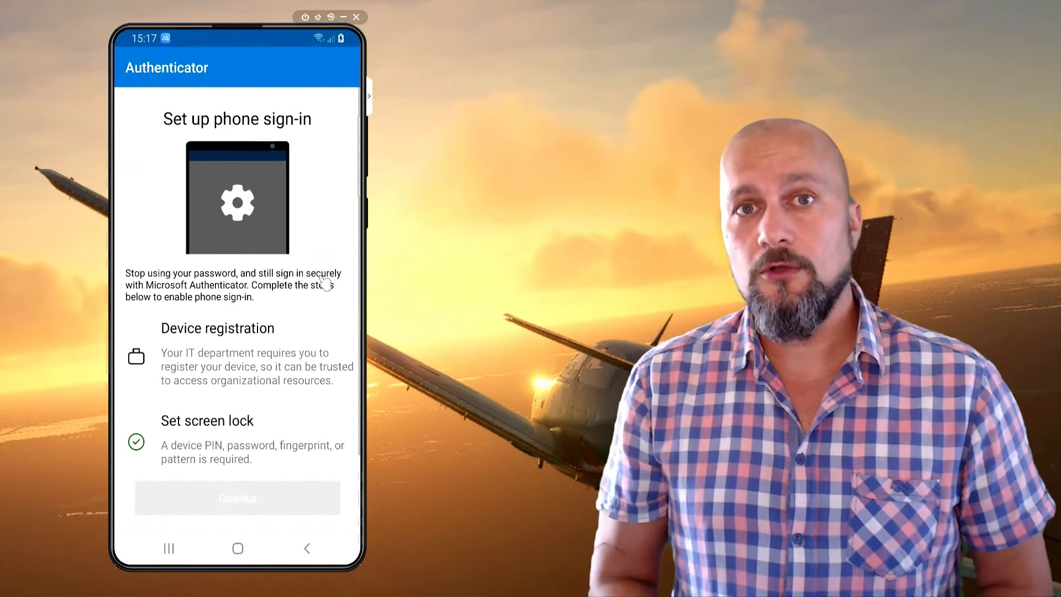
Start Device registration for the work account
left_click(301, 363)
left_click_drag(303, 308, 304, 251)
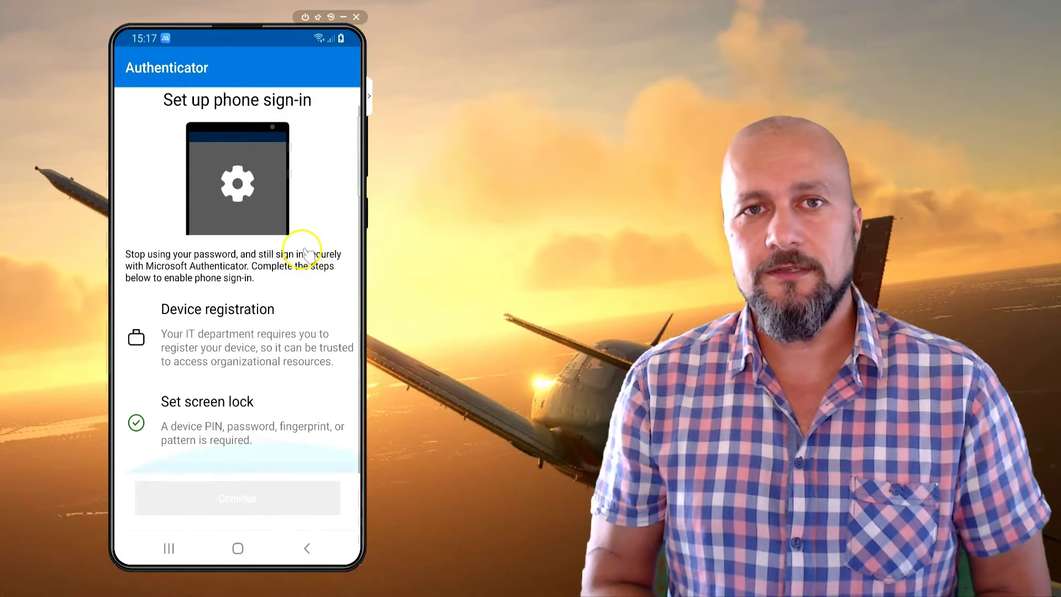
left_click(242, 347)
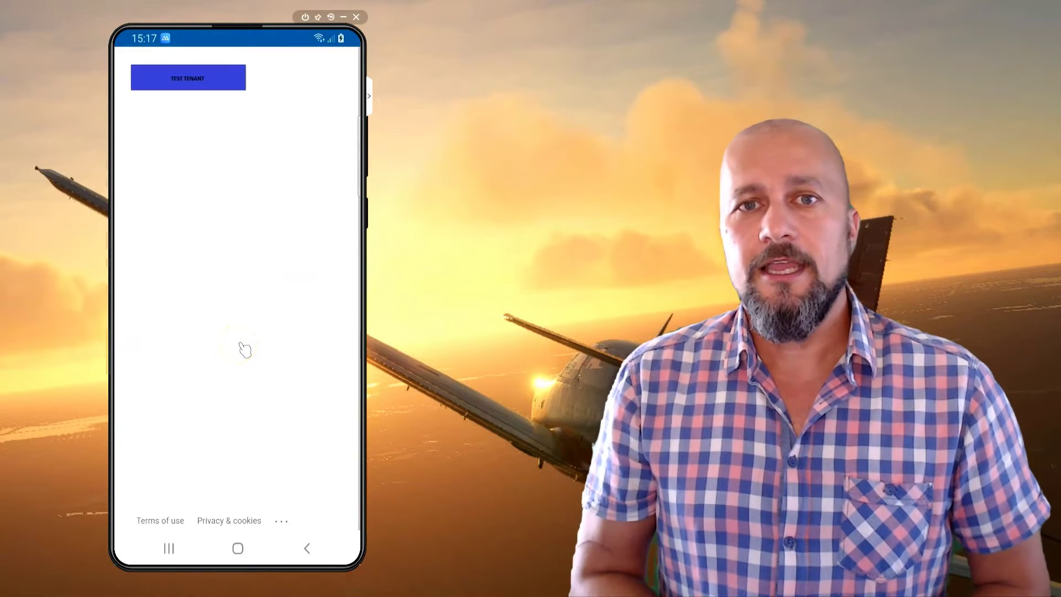
Work through the More information required security info wizard until both methods are done
left_click(146, 162)
left_click(309, 178)
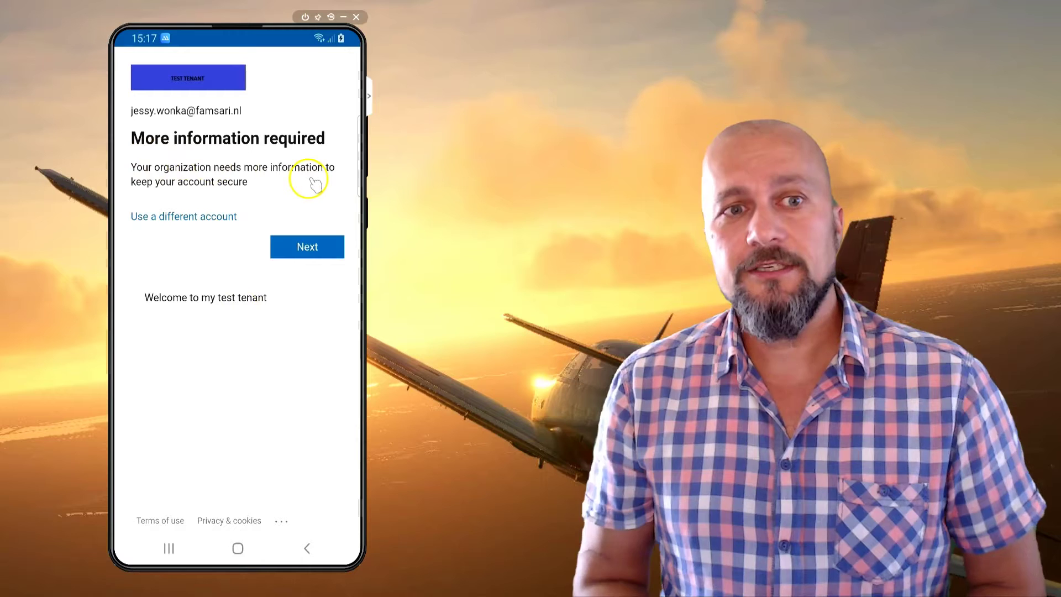
left_click(310, 247)
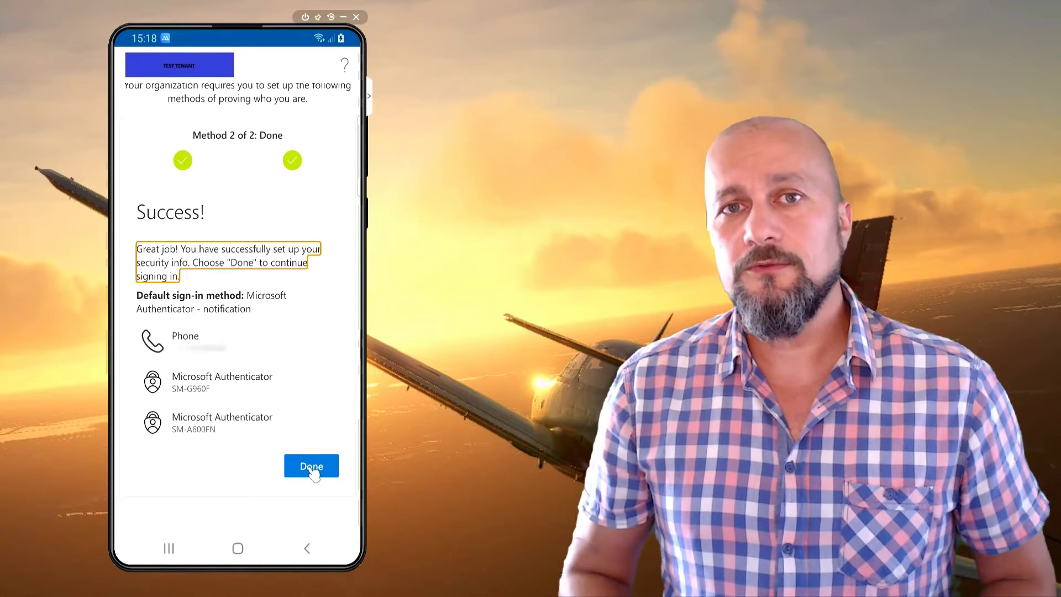
left_click(312, 467)
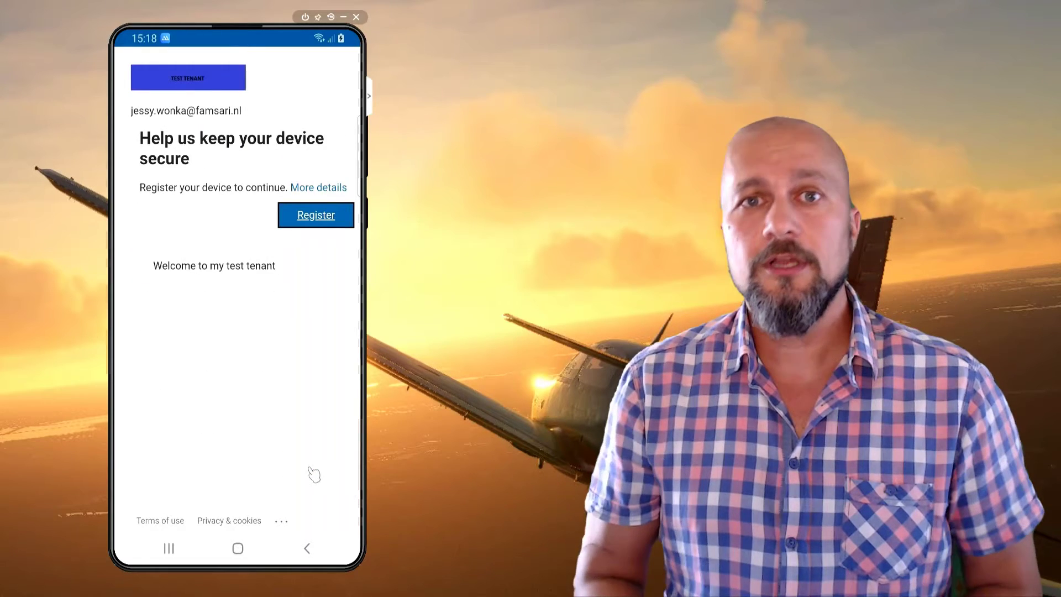
Register the device with the organization, finish adding the account, and open the FamSari-IT account details
left_click(305, 219)
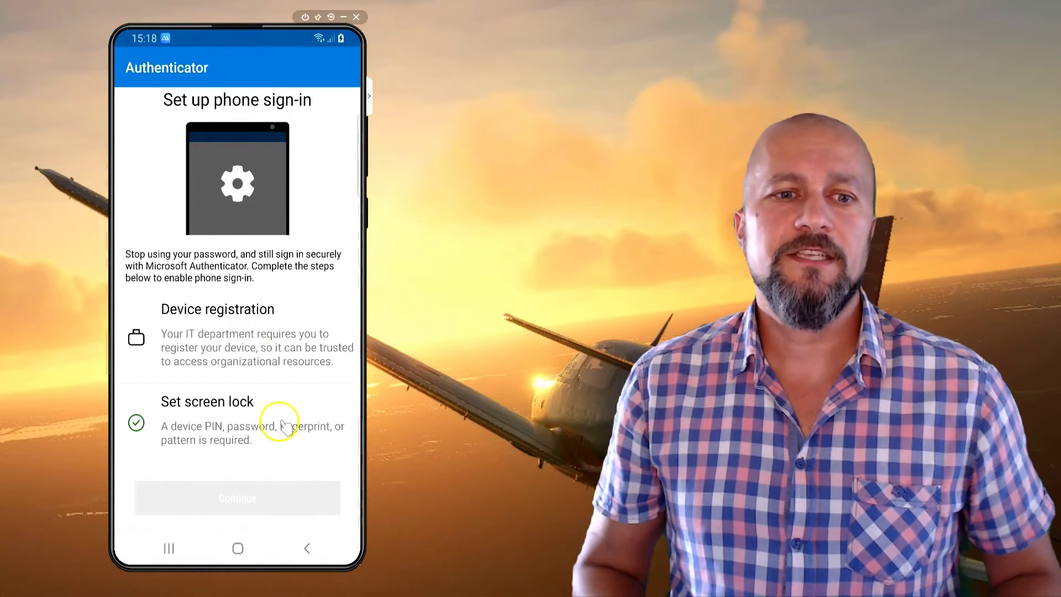
left_click_drag(293, 360, 303, 363)
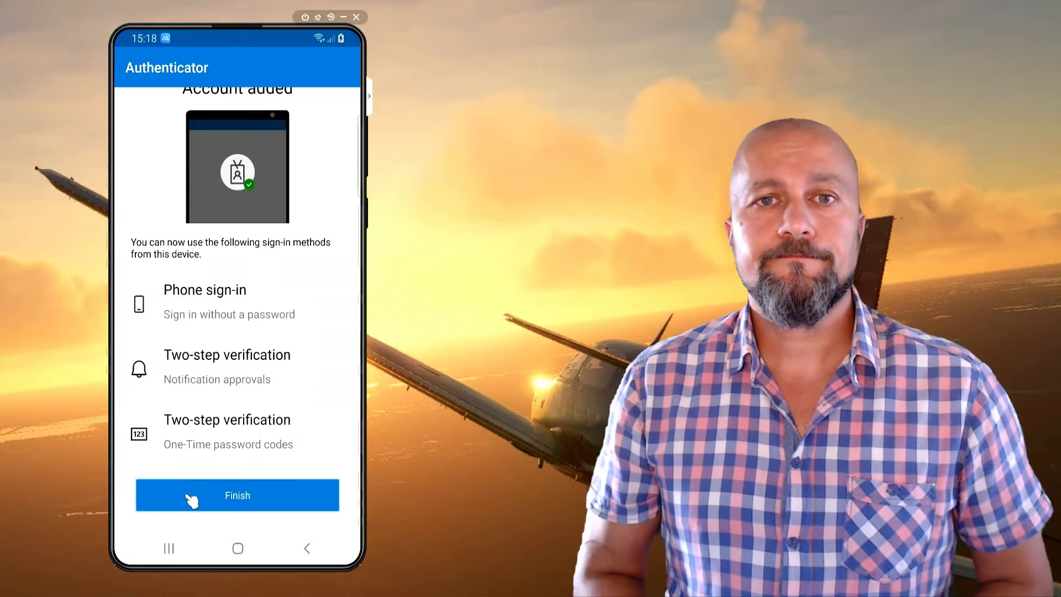
left_click(189, 499)
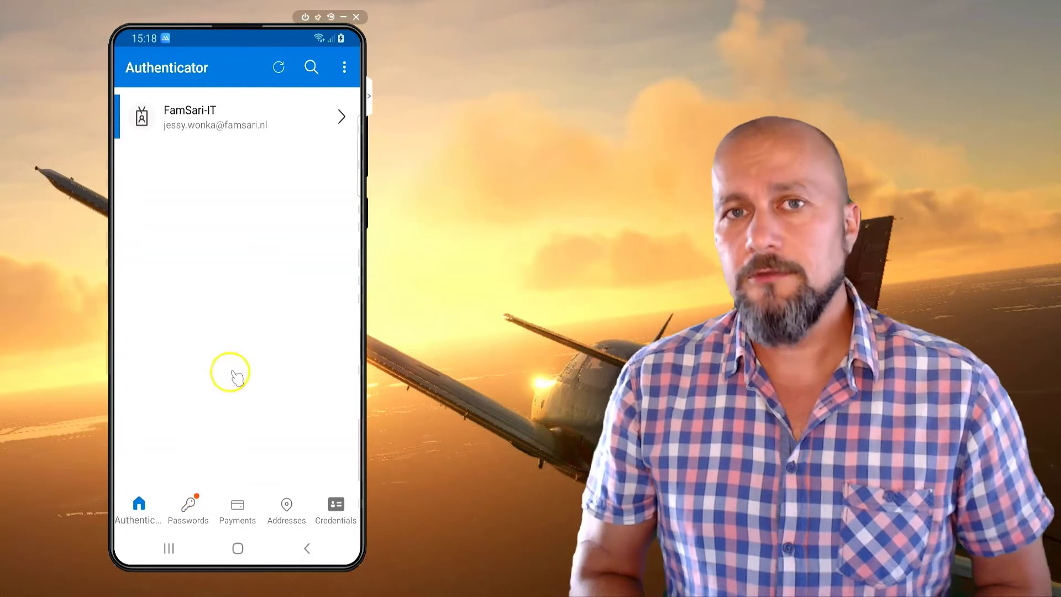
left_click(246, 125)
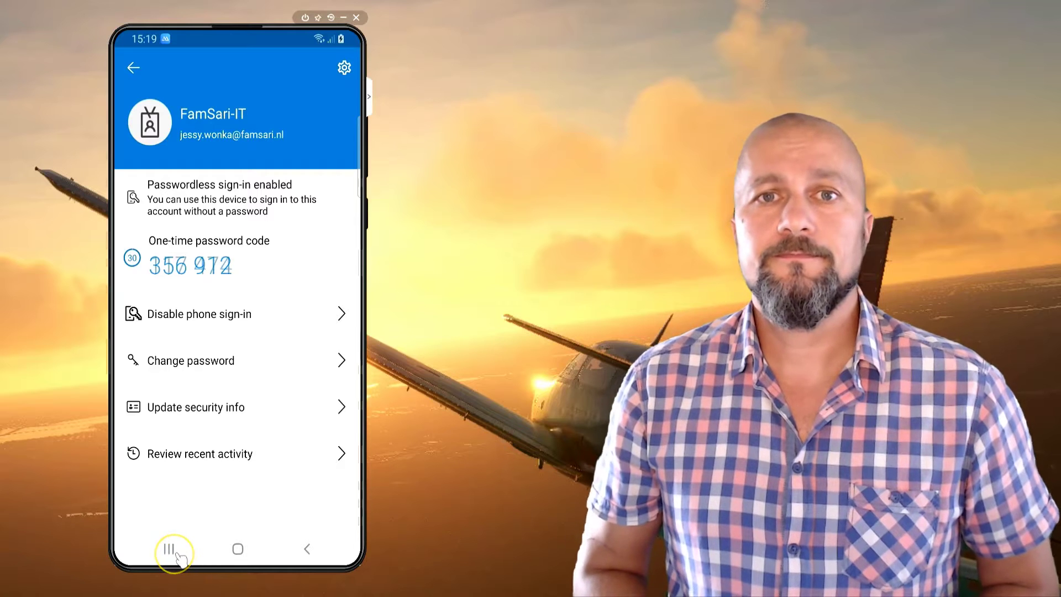
Go home, launch Outlook from the app drawer, and start adding an account
left_click(239, 549)
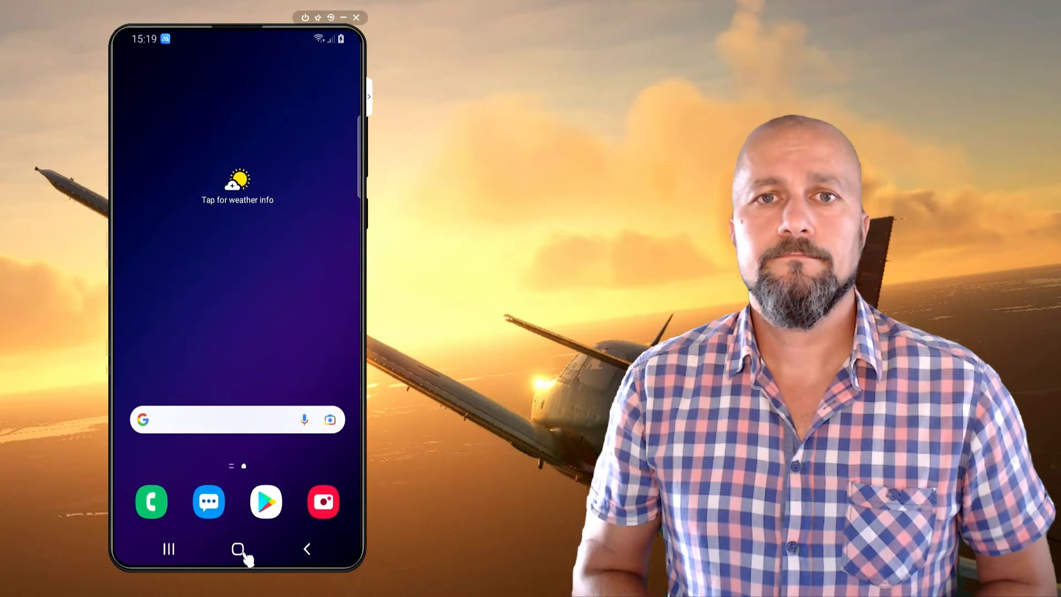
left_click_drag(268, 300, 304, 116)
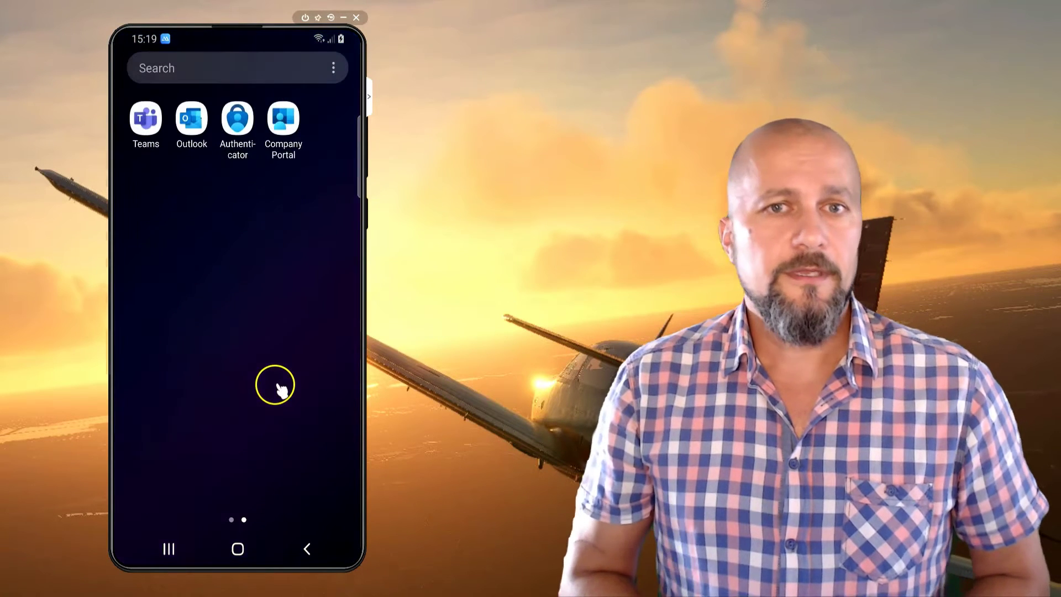
left_click(194, 130)
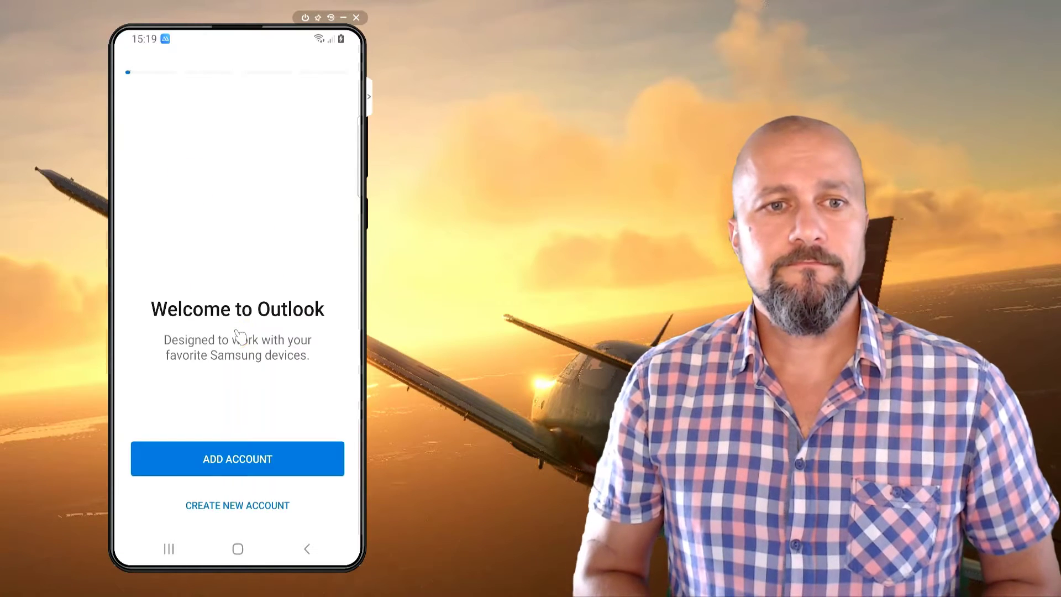
left_click(238, 462)
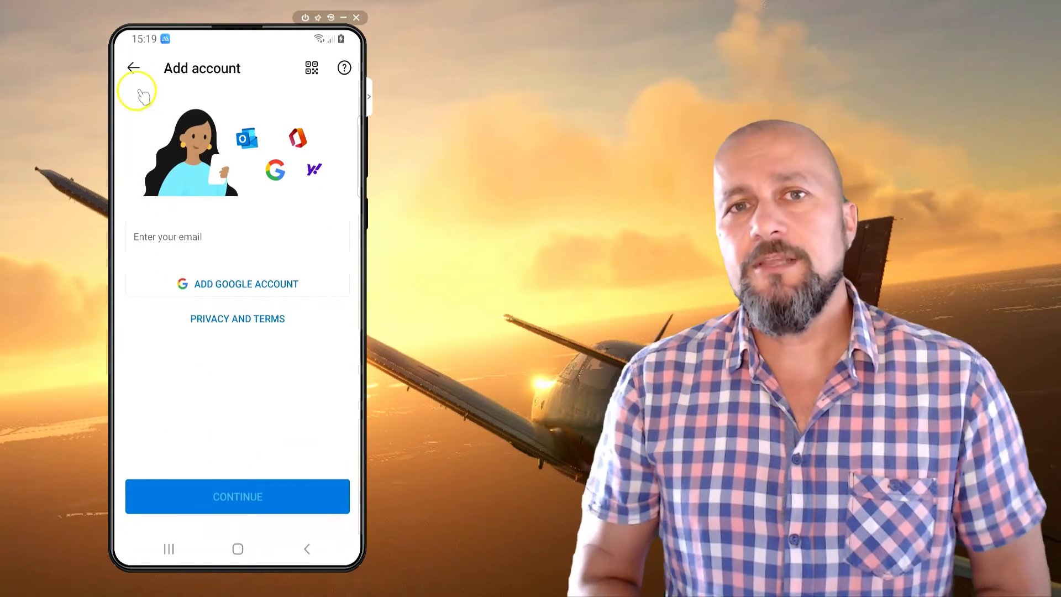
left_click(134, 69)
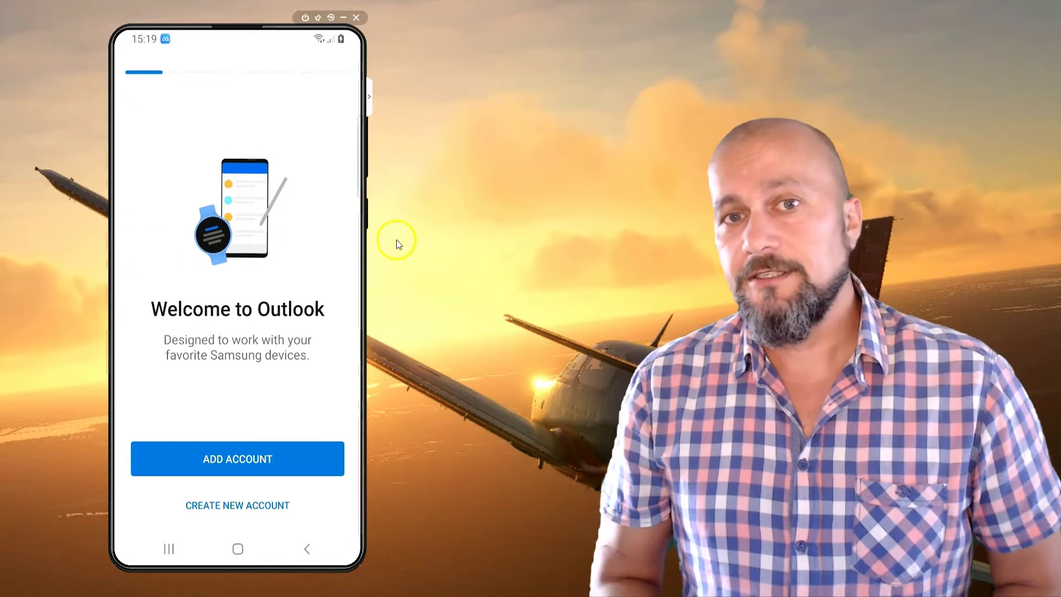
left_click(231, 467)
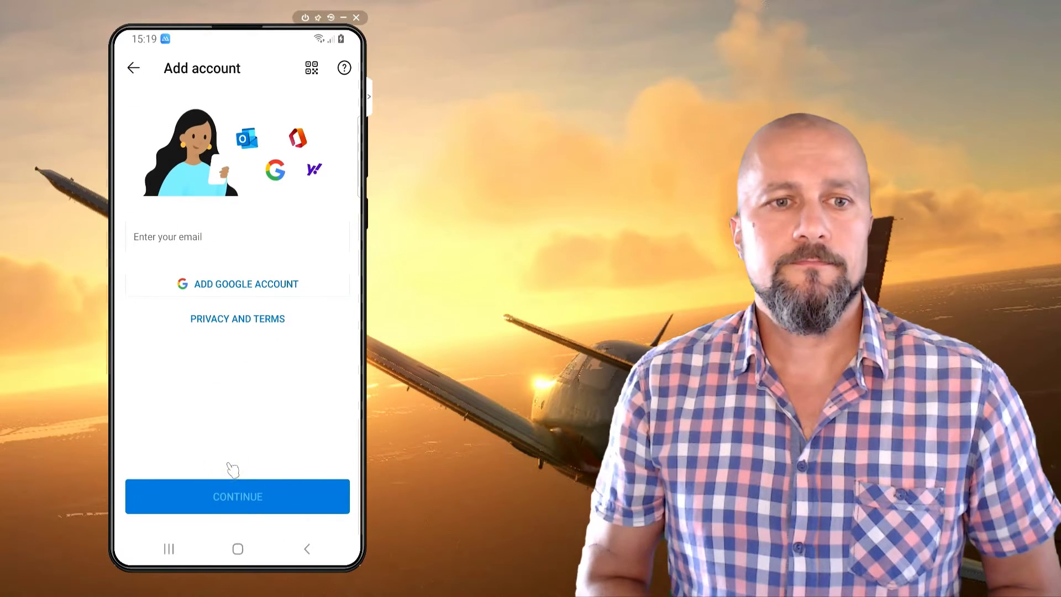
Fill in the suggested work e-mail address and continue
left_click(180, 246)
left_click(285, 437)
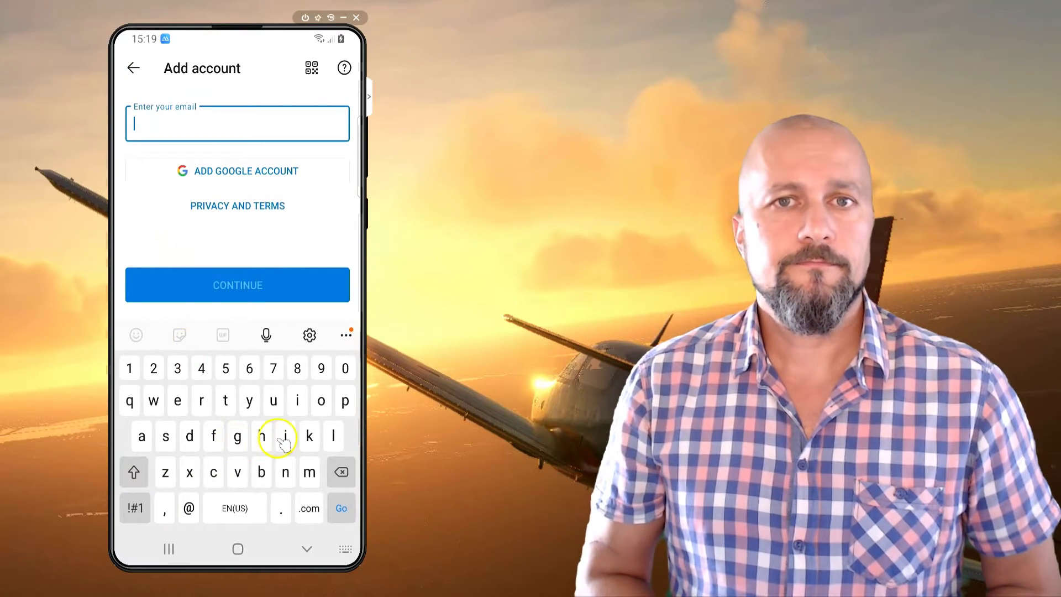
left_click(176, 336)
left_click(193, 279)
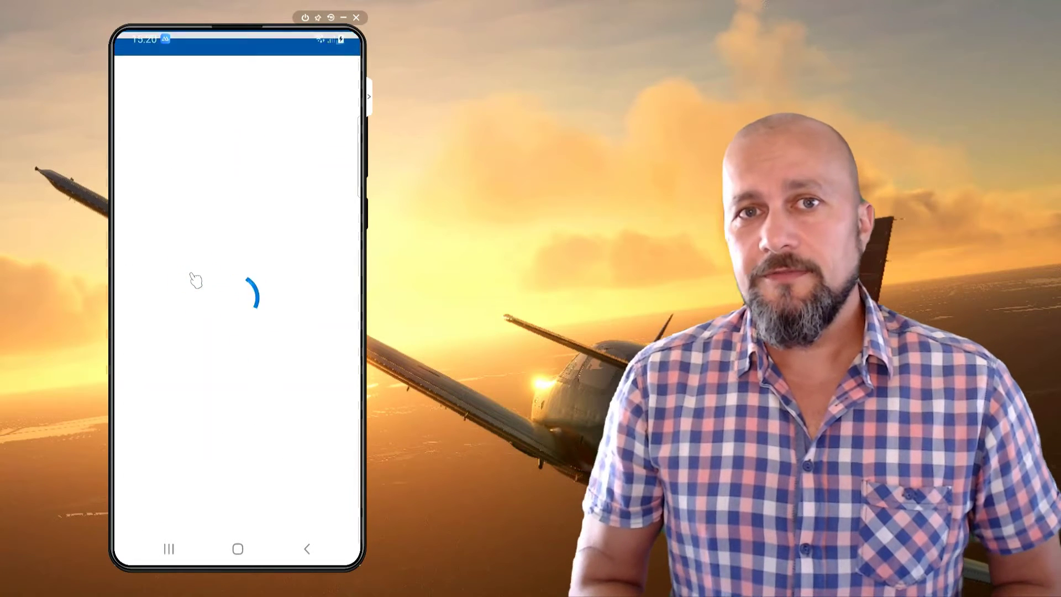
Approve the Outlook sign-in in Authenticator by entering the two-digit matching number
left_click(278, 243)
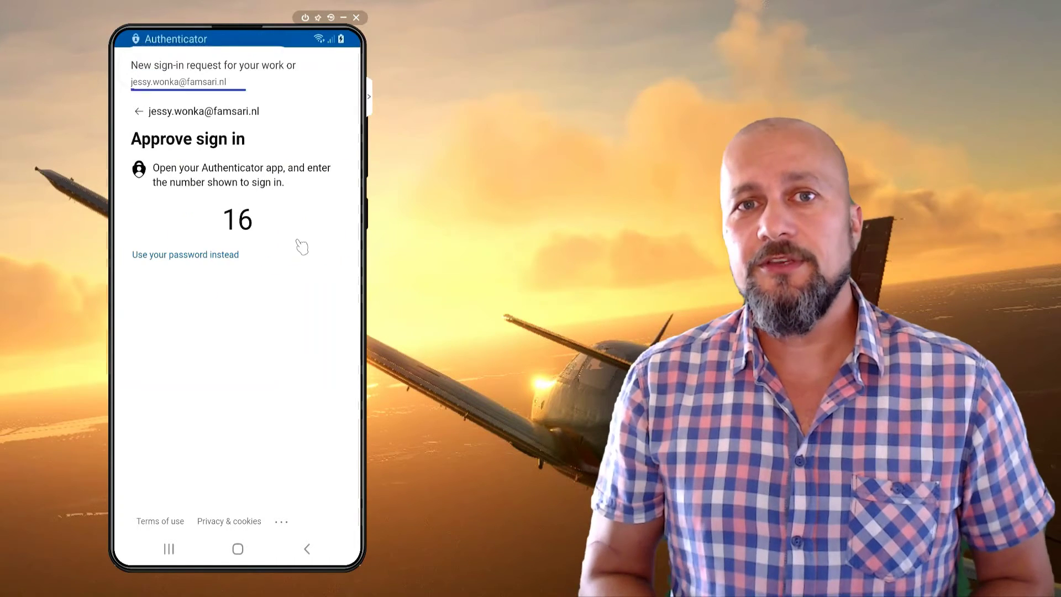
left_click(293, 75)
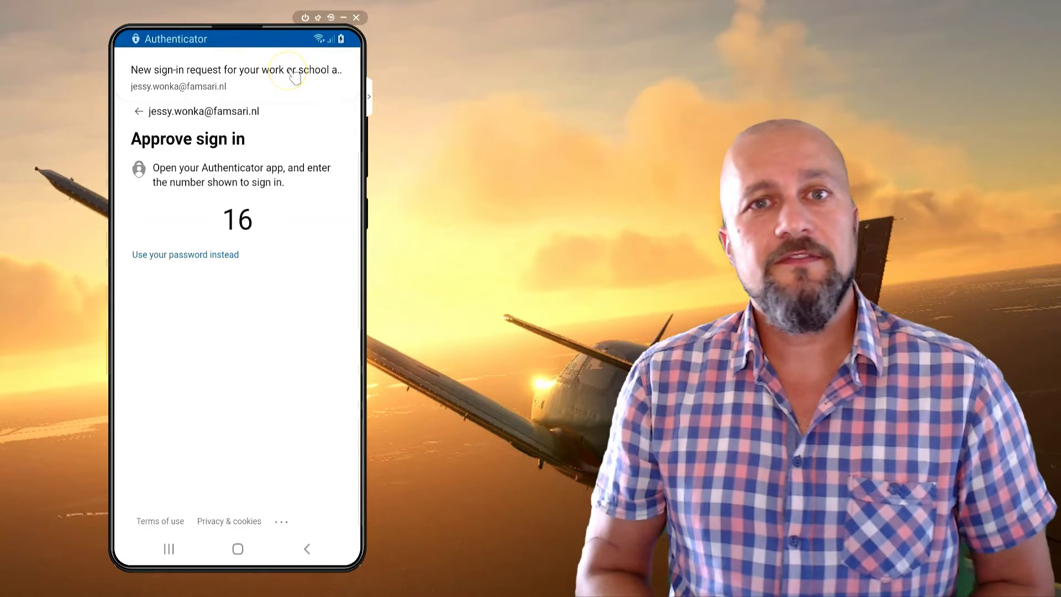
left_click(150, 378)
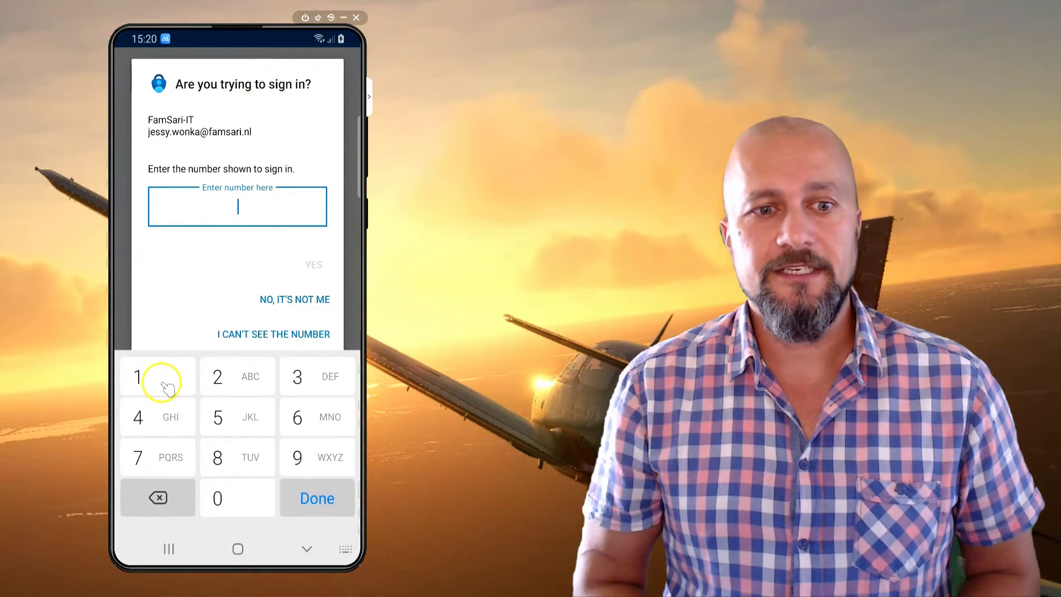
left_click(324, 424)
left_click(315, 266)
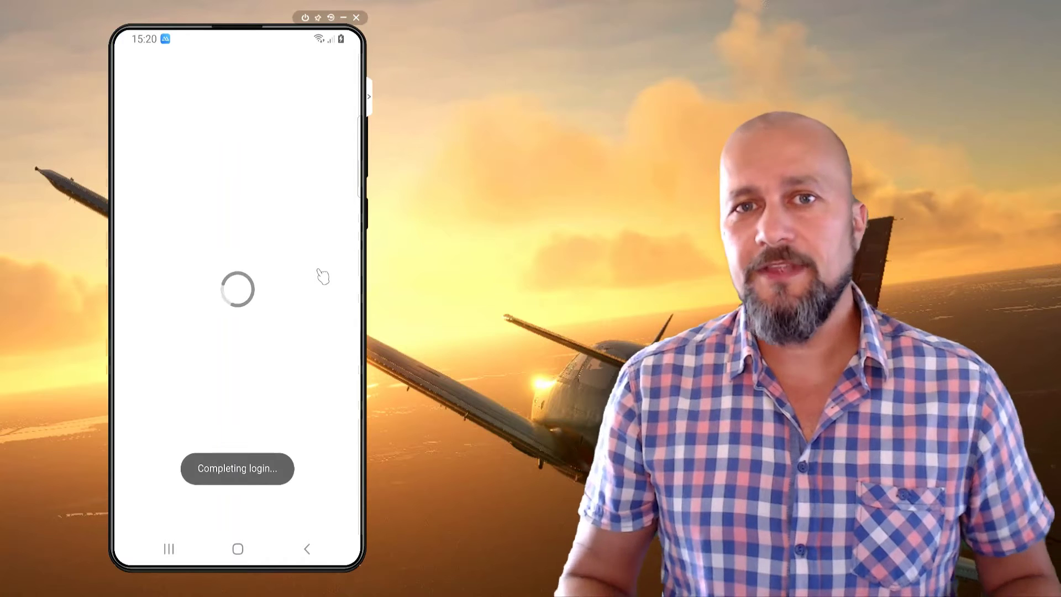
Skip adding another account with Maybe Later and continue past the Get Access checks
left_click(227, 426)
left_click(146, 511)
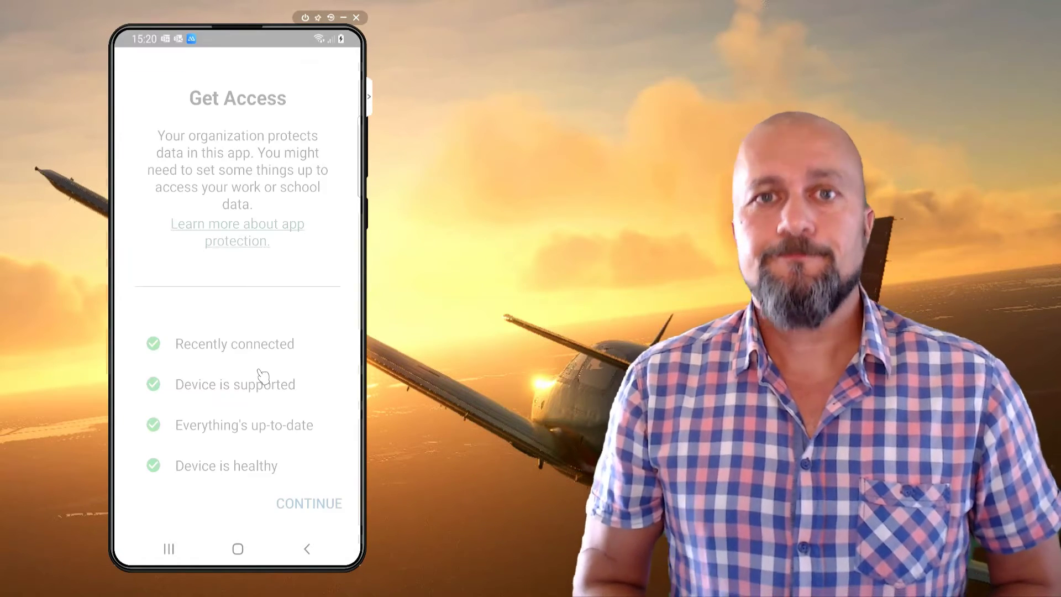
left_click(304, 504)
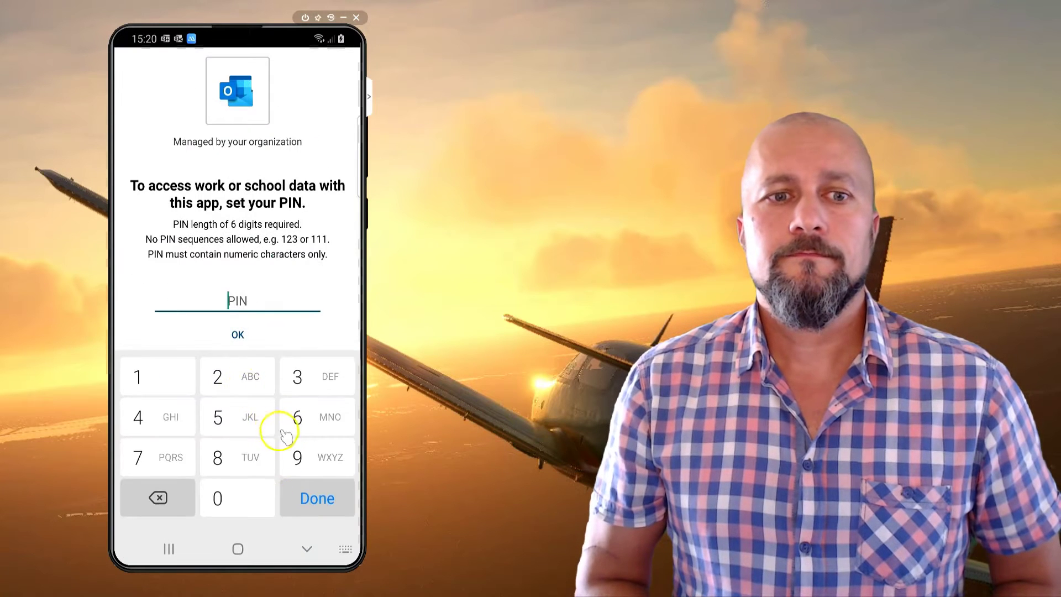
Enter and submit a new six-digit Outlook app PIN
left_click(301, 457)
left_click(296, 420)
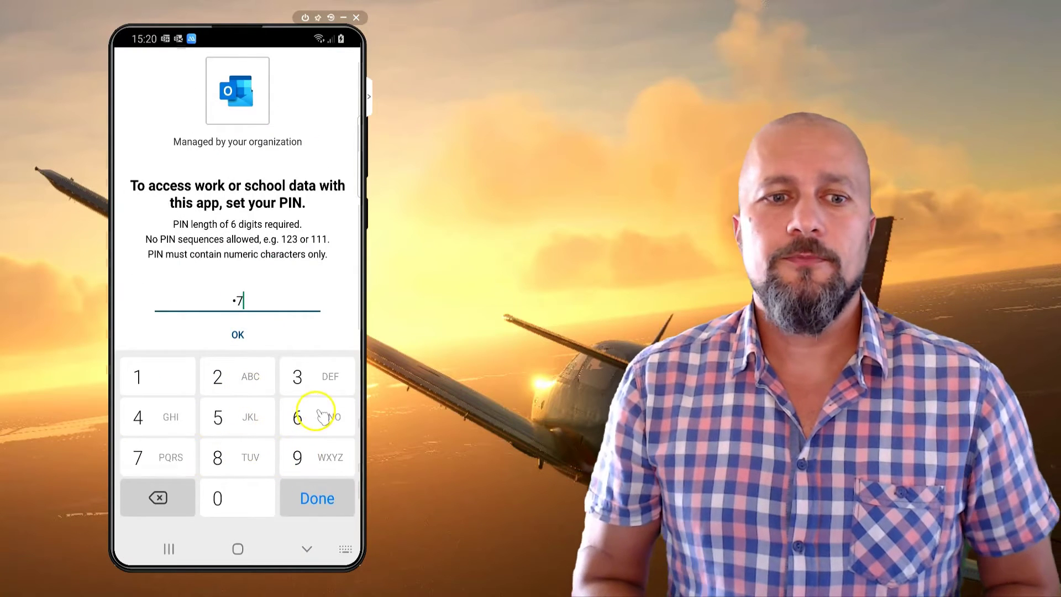
left_click(154, 420)
left_click(308, 379)
left_click(146, 376)
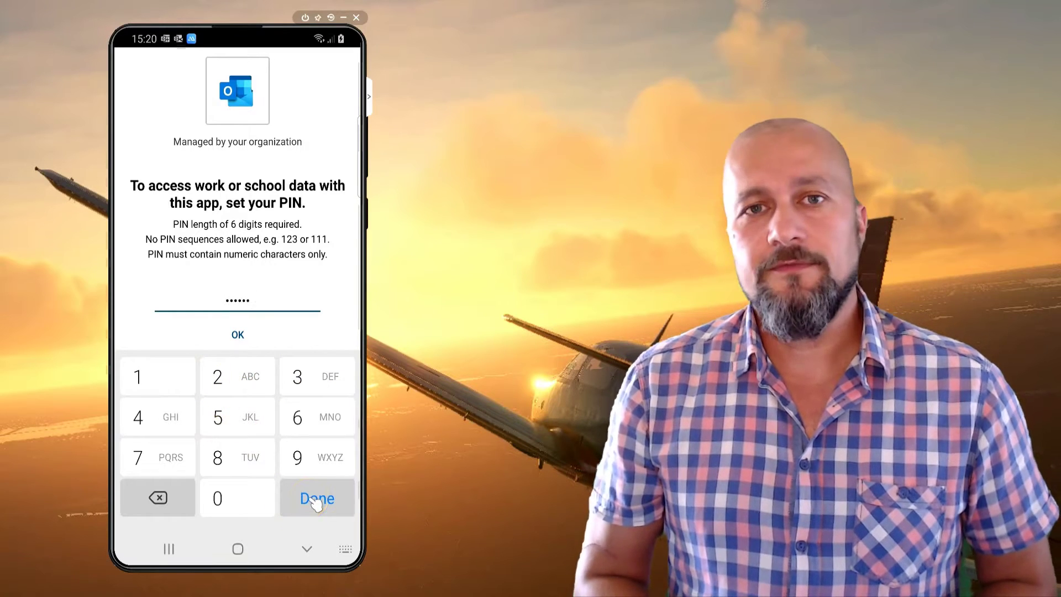
left_click(316, 503)
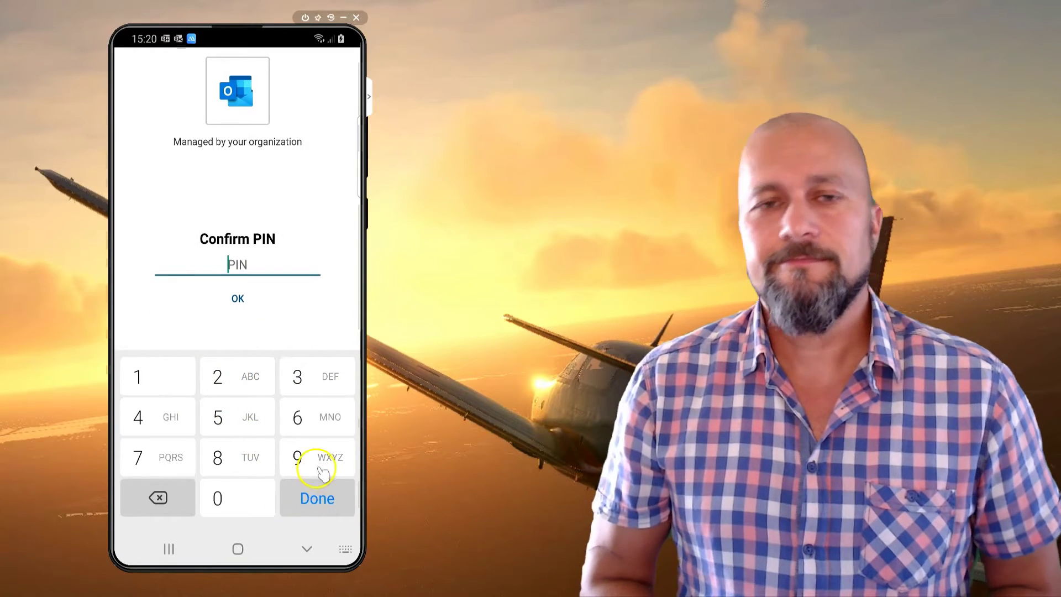
Re-enter the PIN to confirm it, then return to the home screen
left_click(320, 469)
left_click(142, 457)
left_click(303, 418)
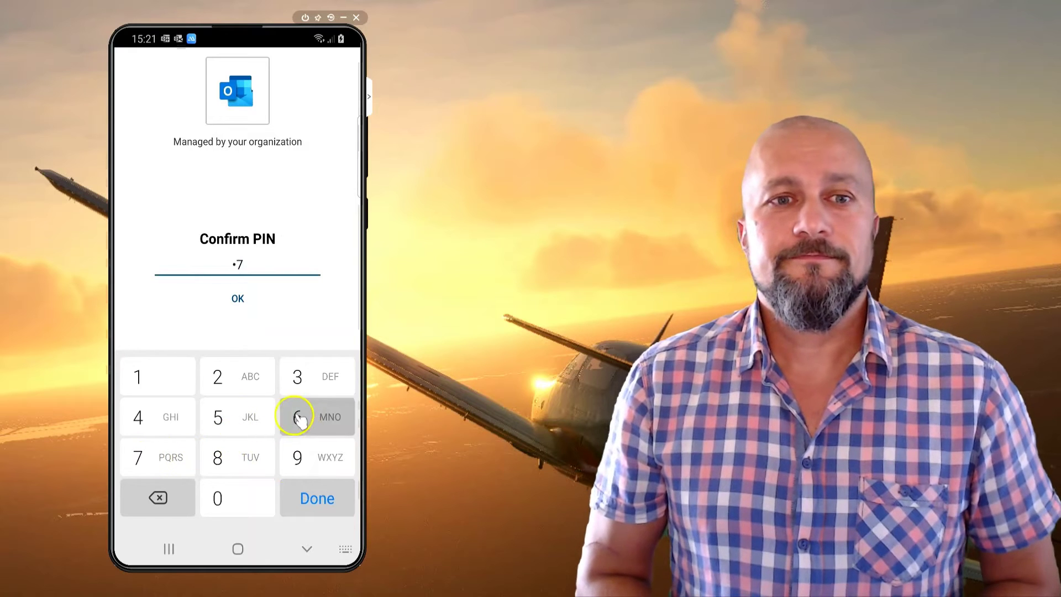
left_click(142, 417)
left_click(297, 378)
left_click(142, 378)
left_click(304, 501)
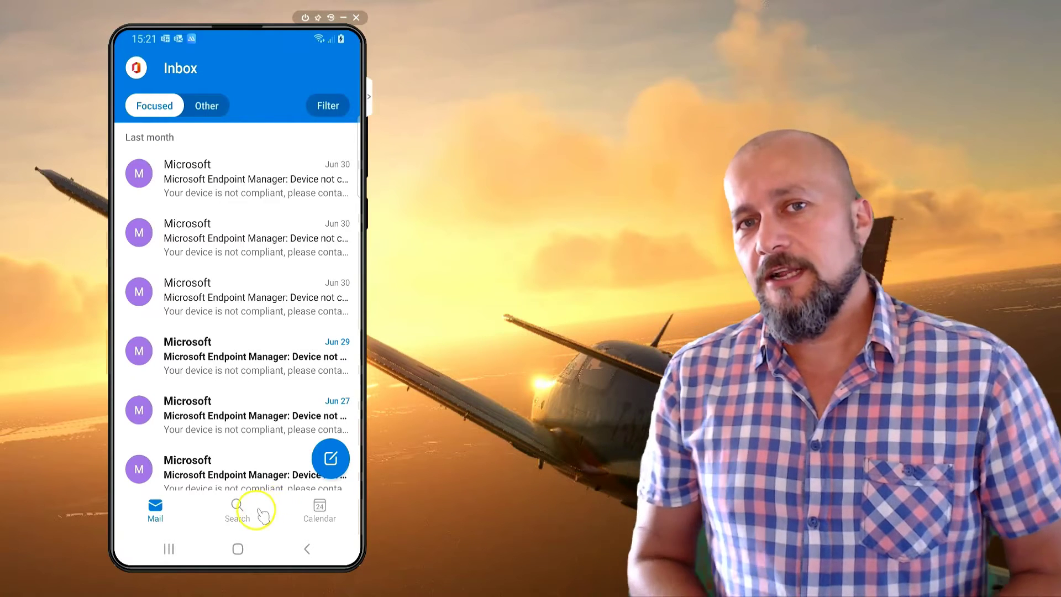
left_click(238, 549)
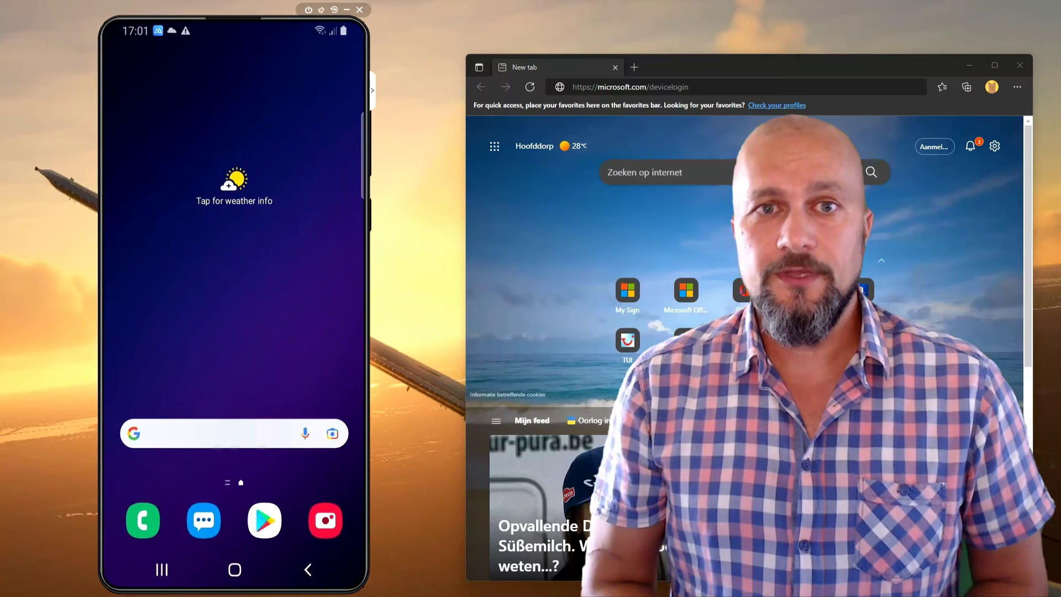
Search Google Play for 'company portal' and open the installed Intune Company Portal
left_click(264, 522)
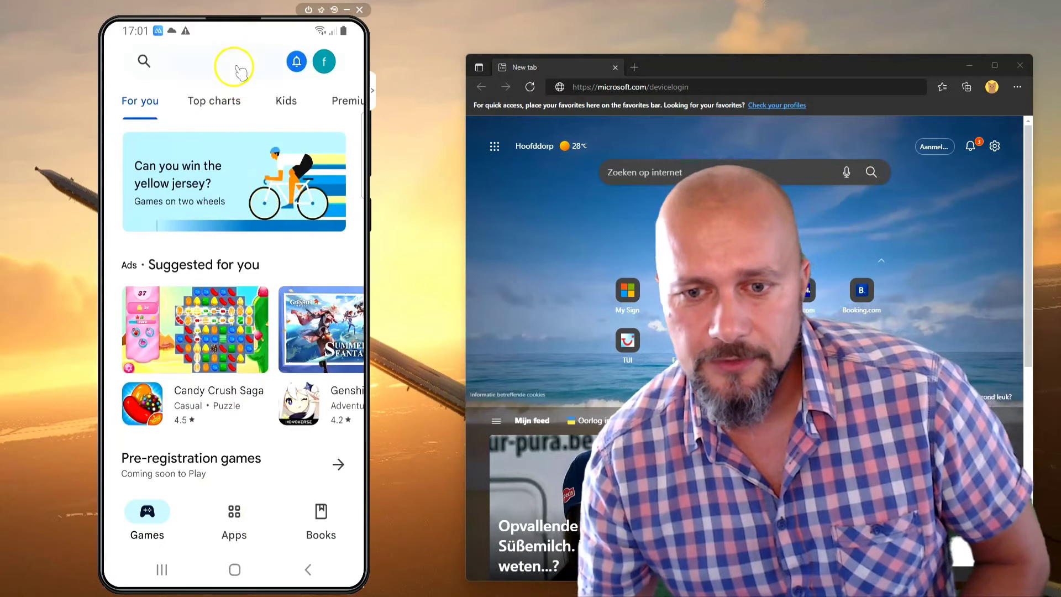
left_click(232, 62)
left_click(213, 104)
left_click(326, 156)
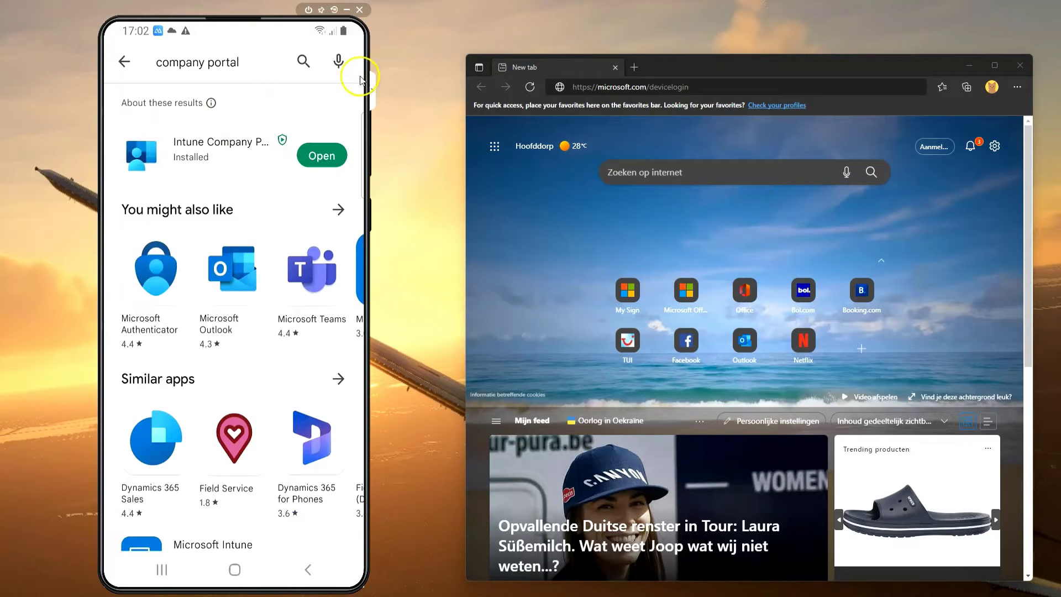
left_click(312, 160)
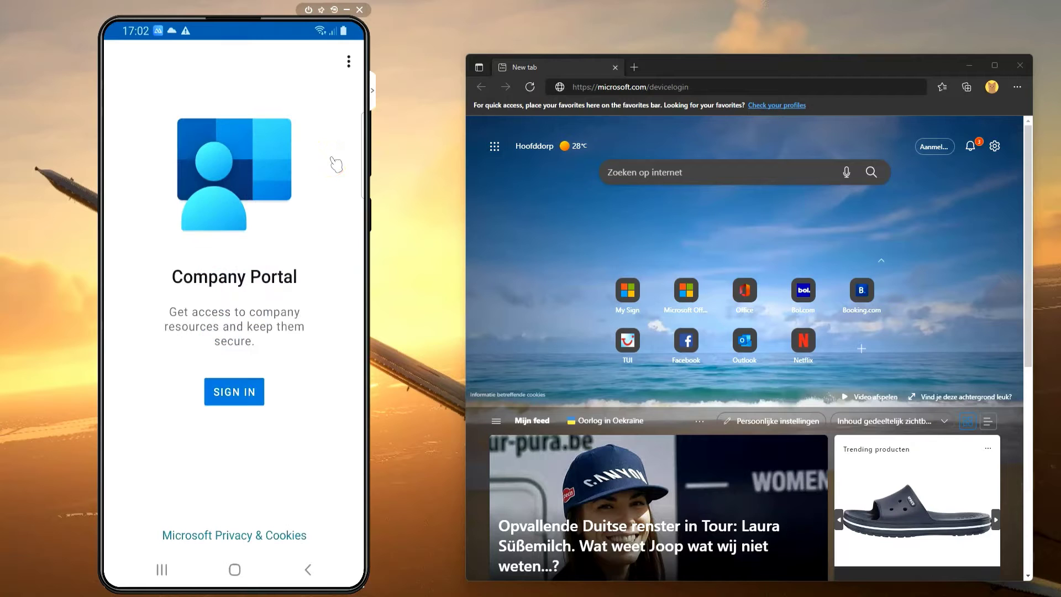
Start Company Portal sign-in and submit the suggested work e-mail address
left_click(247, 396)
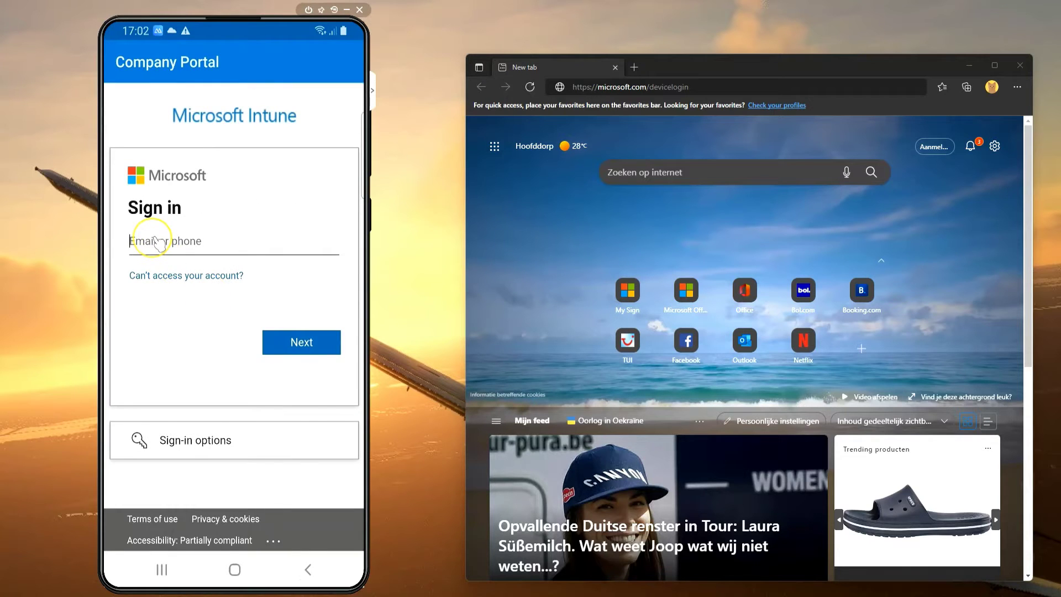
left_click(157, 243)
left_click(284, 451)
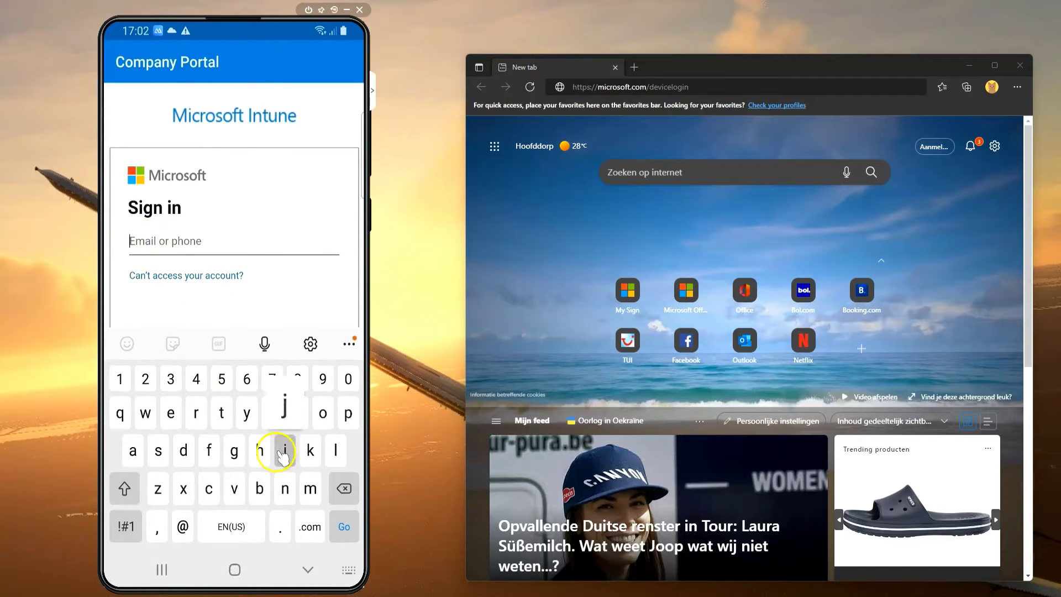
left_click(171, 345)
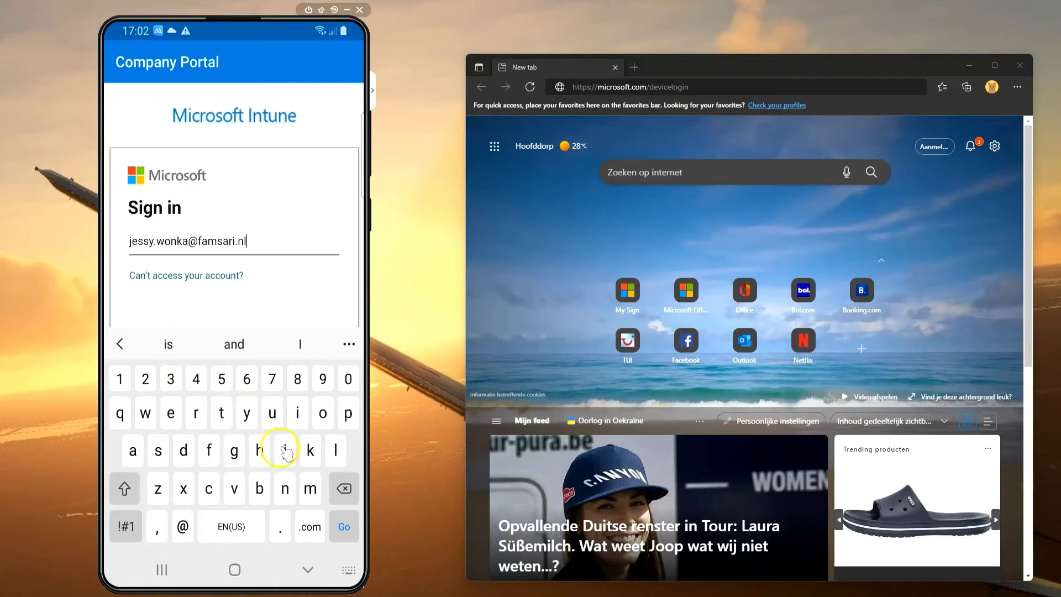
left_click(343, 528)
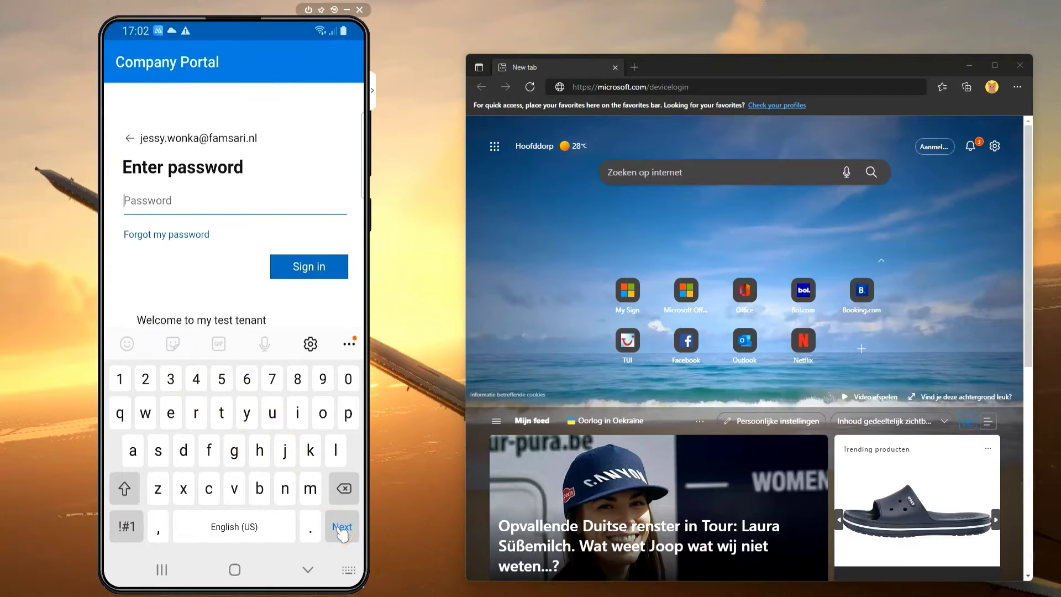
Go back from the password step to the e-mail sign-in page with the keyboard hidden
left_click(307, 570)
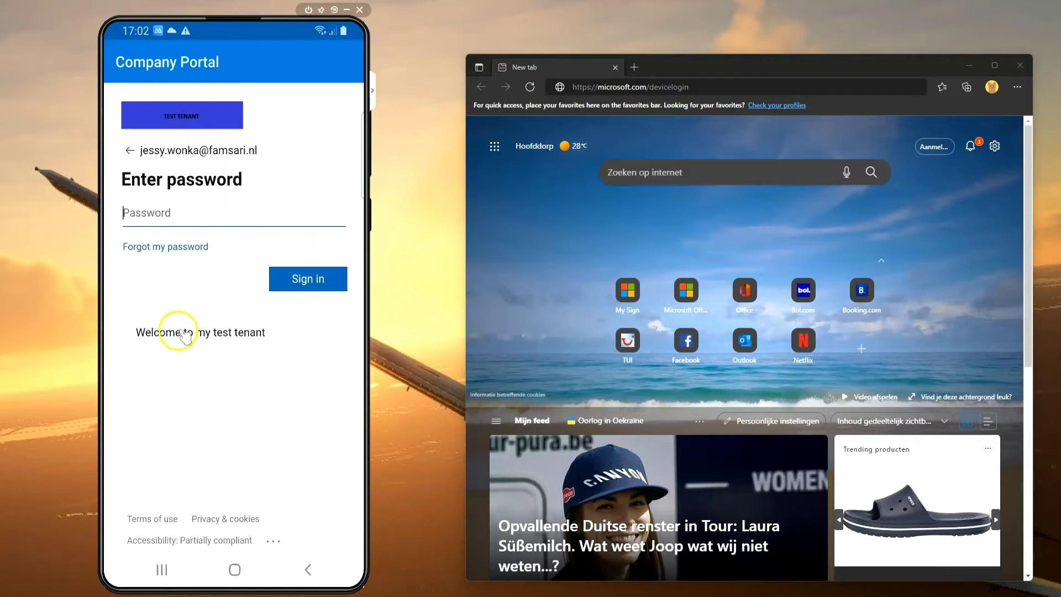
left_click(129, 150)
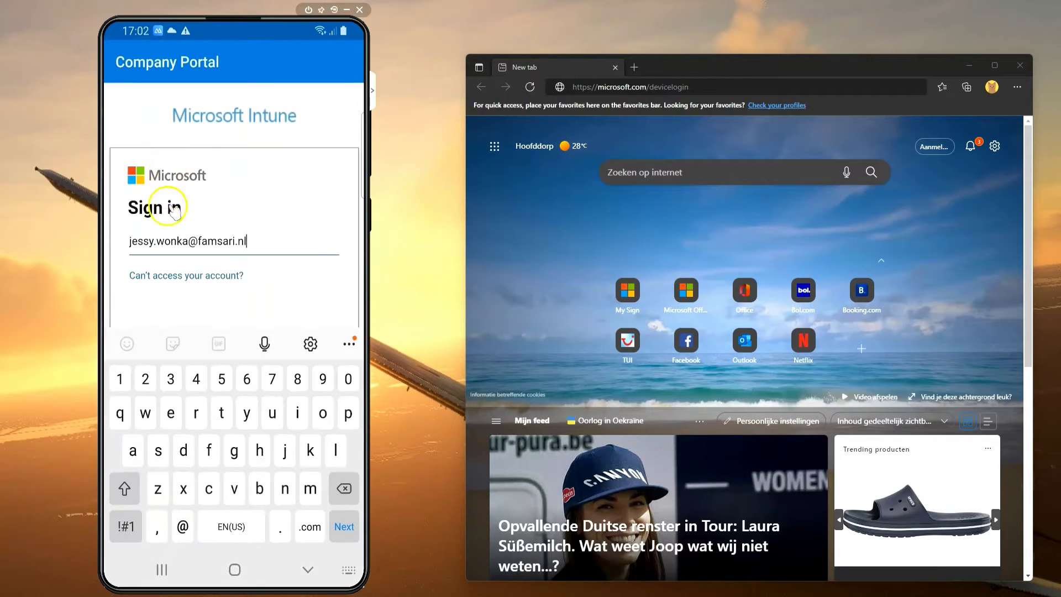
left_click(272, 133)
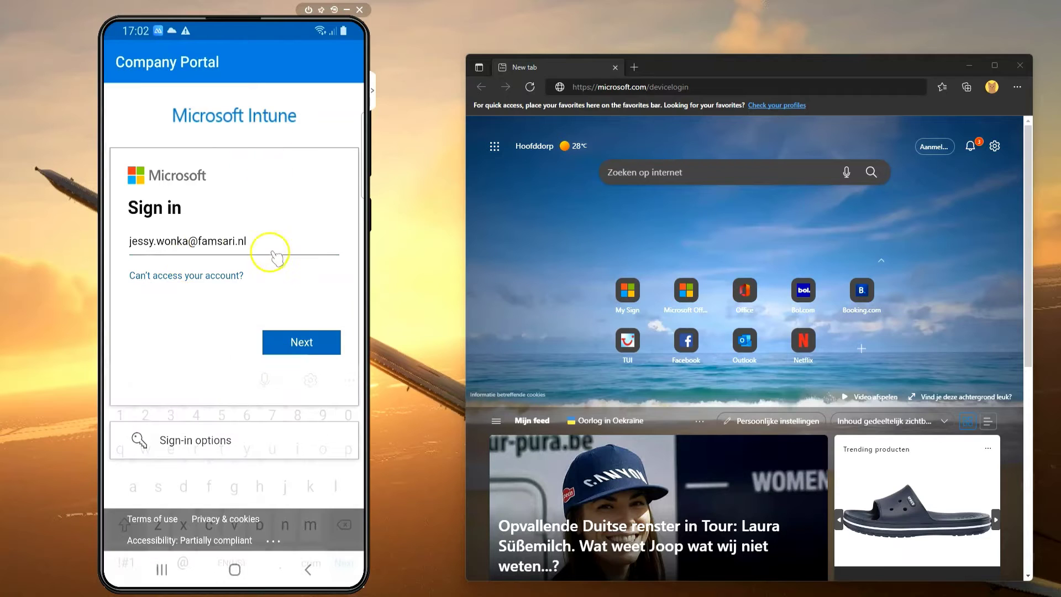
Choose 'Sign in from another device' under sign-in options to get a device code
left_click(199, 445)
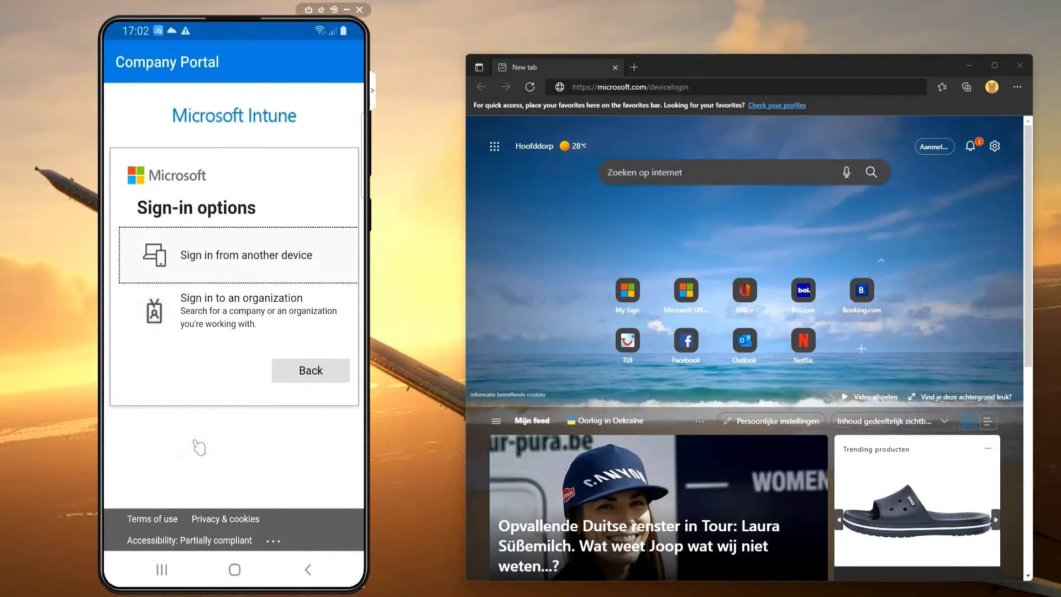
left_click(185, 260)
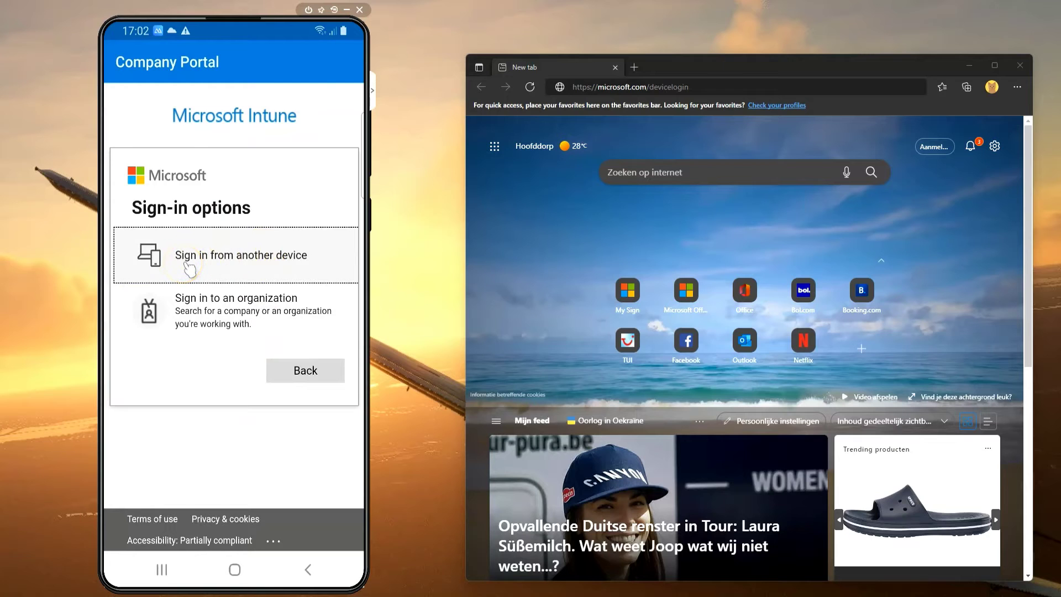
left_click(190, 265)
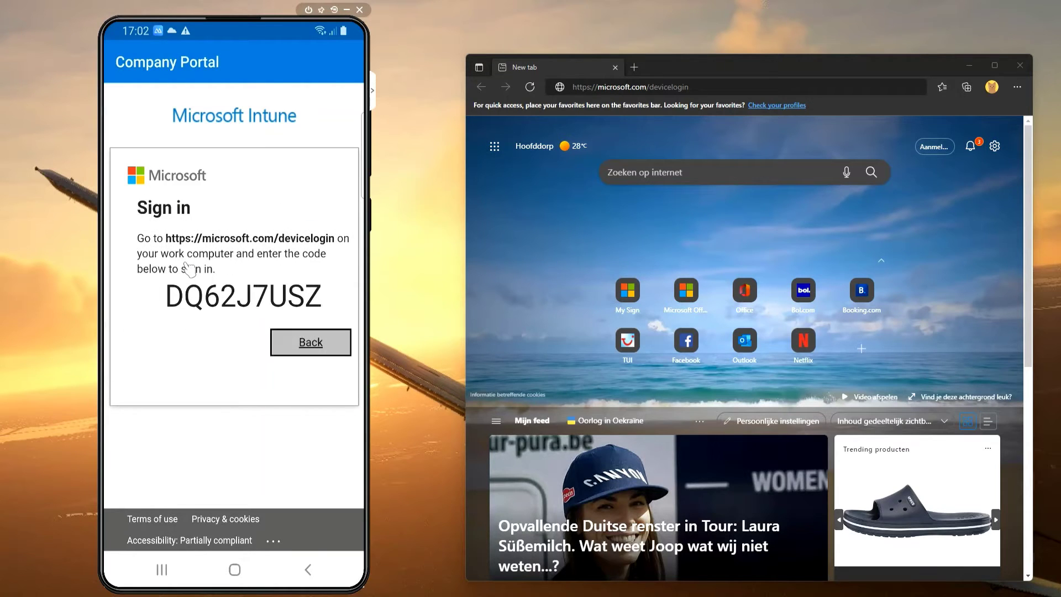
In Edge, enter the code at microsoft.com/devicelogin, pick the work account, and continue
left_click(715, 87)
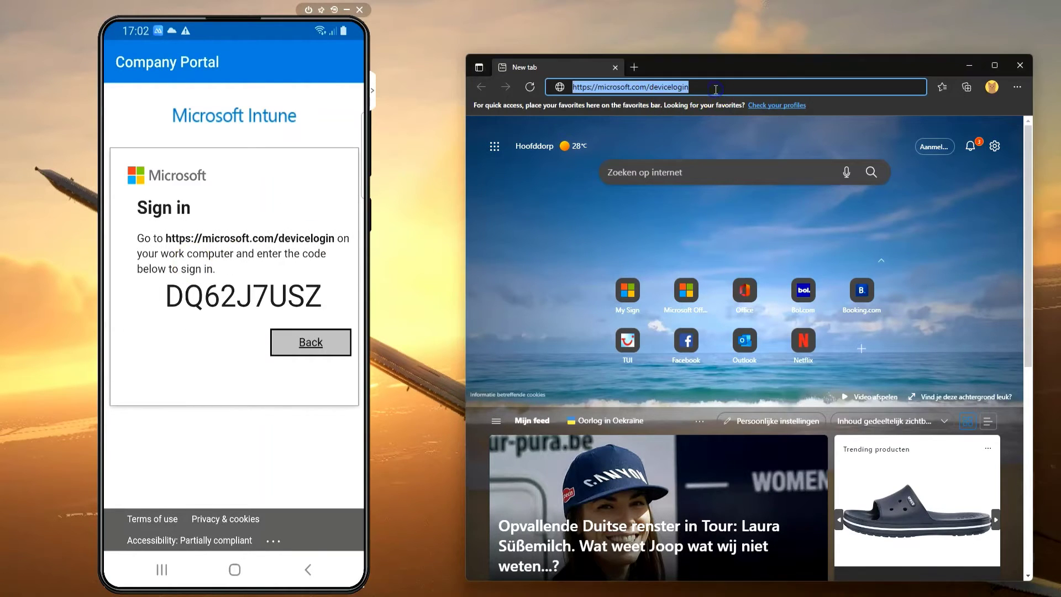
key("Return")
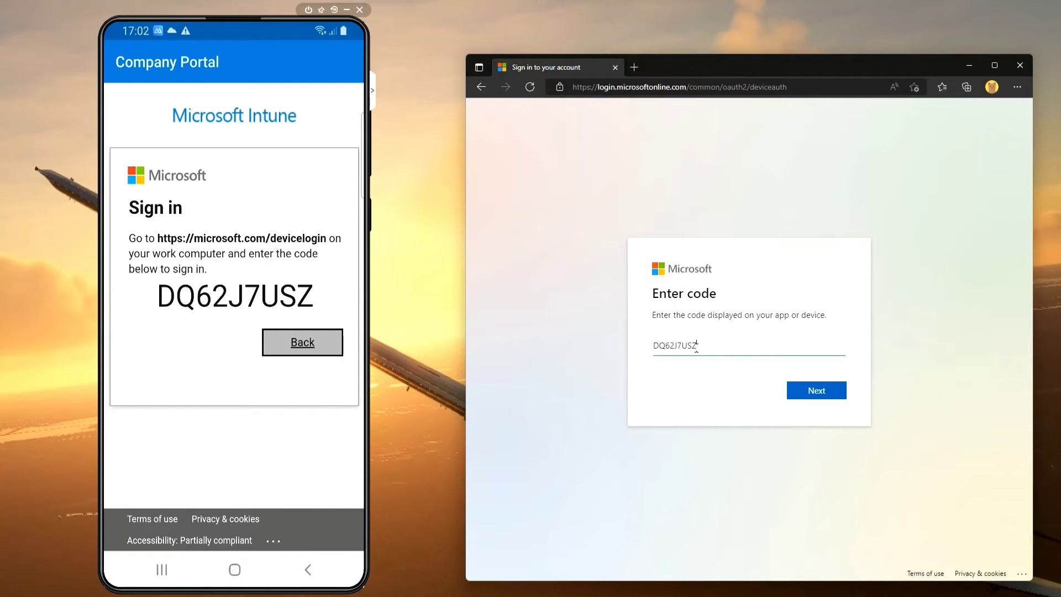
left_click(822, 387)
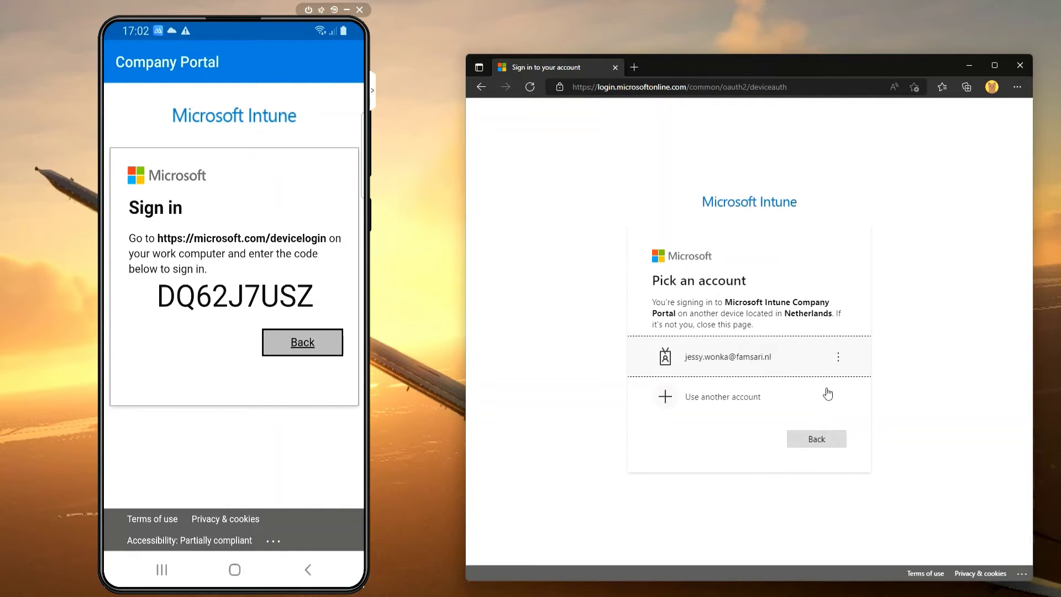
left_click(750, 347)
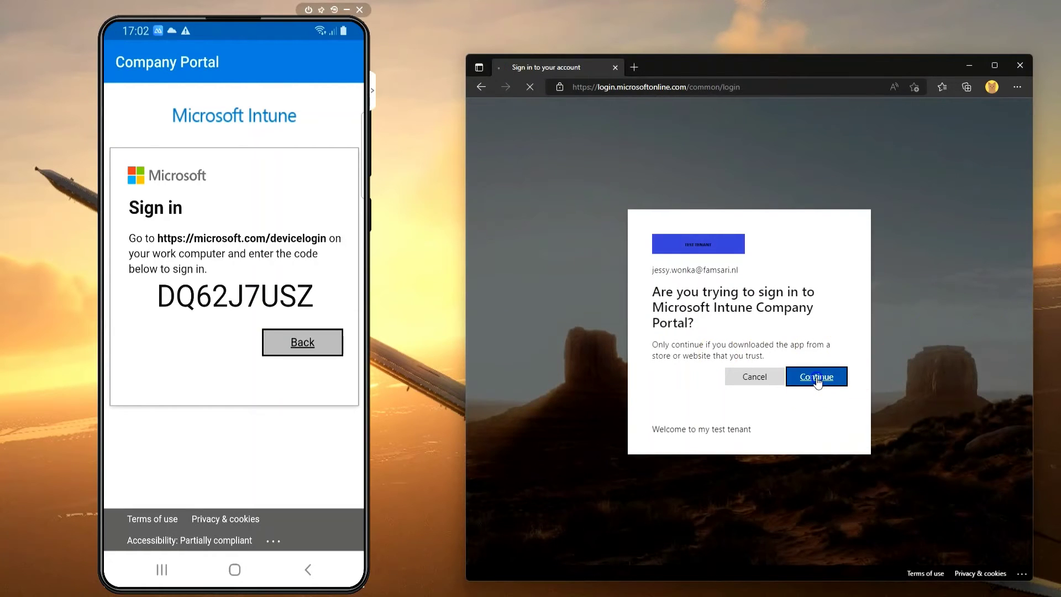
left_click(817, 378)
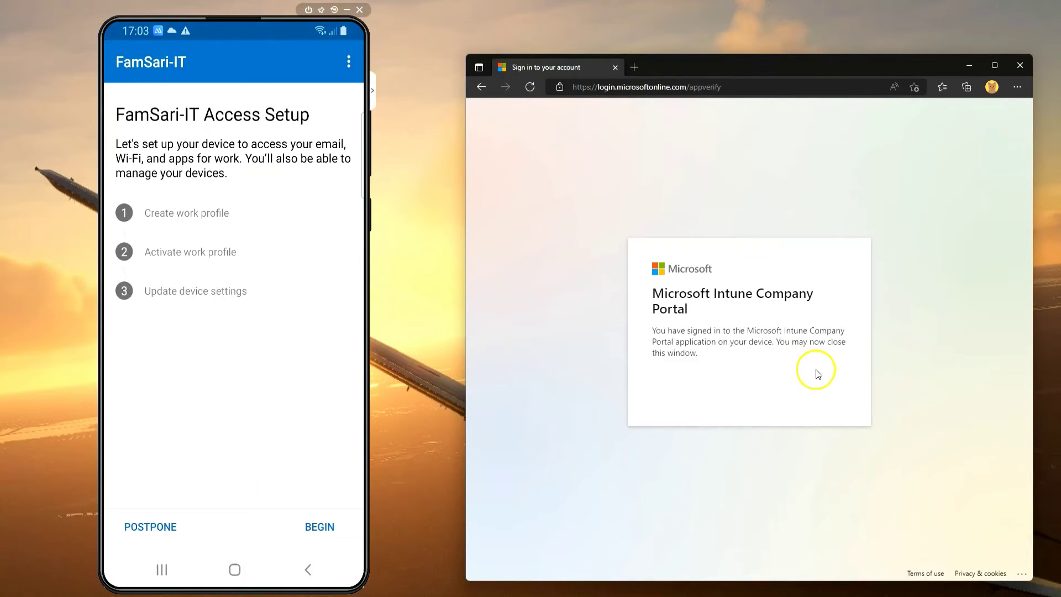
Begin access setup, accept the privacy notice, close Edge, and confirm creating the work profile
left_click(318, 528)
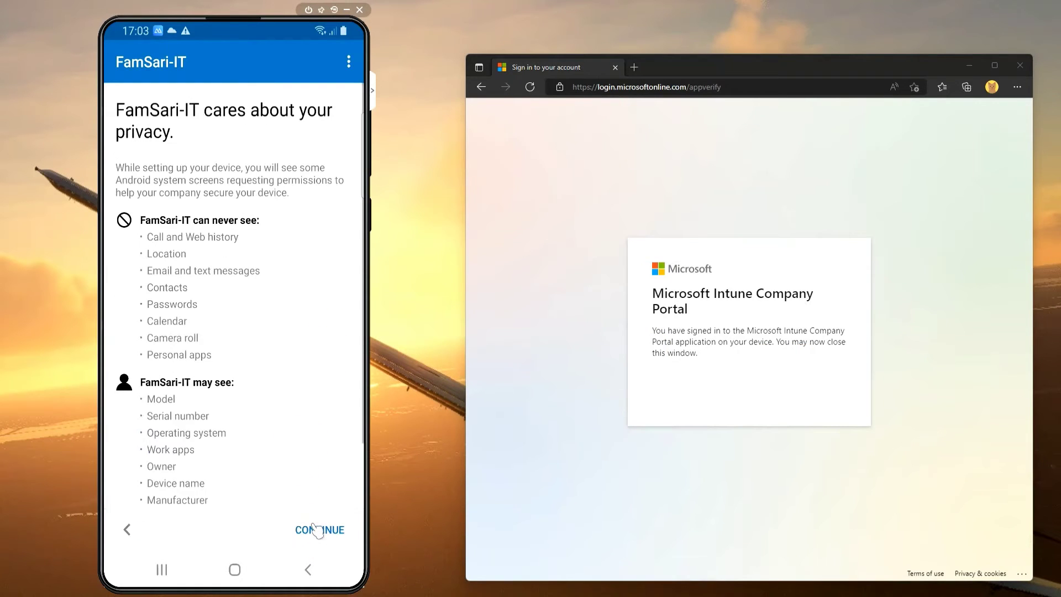
left_click(318, 529)
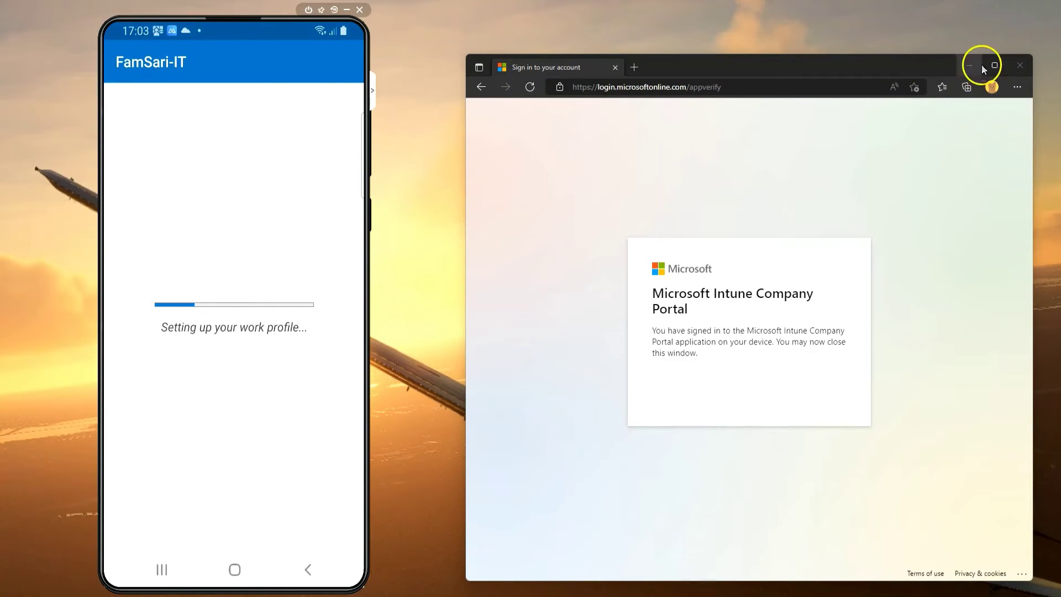
left_click(1020, 65)
left_click(214, 518)
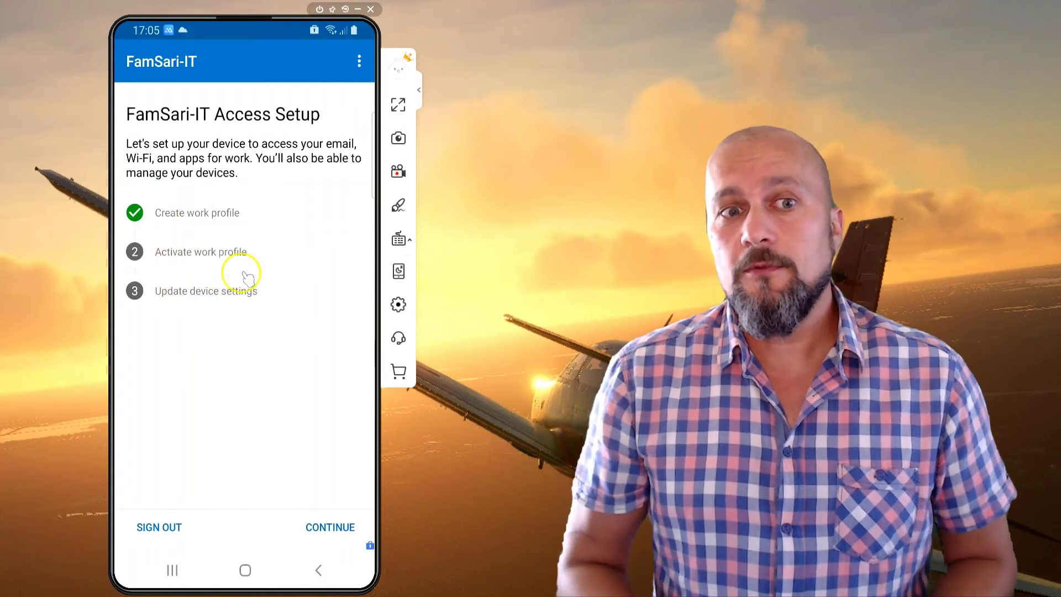
Activate the work profile and finish the access setup, acknowledging the work overview
left_click(326, 531)
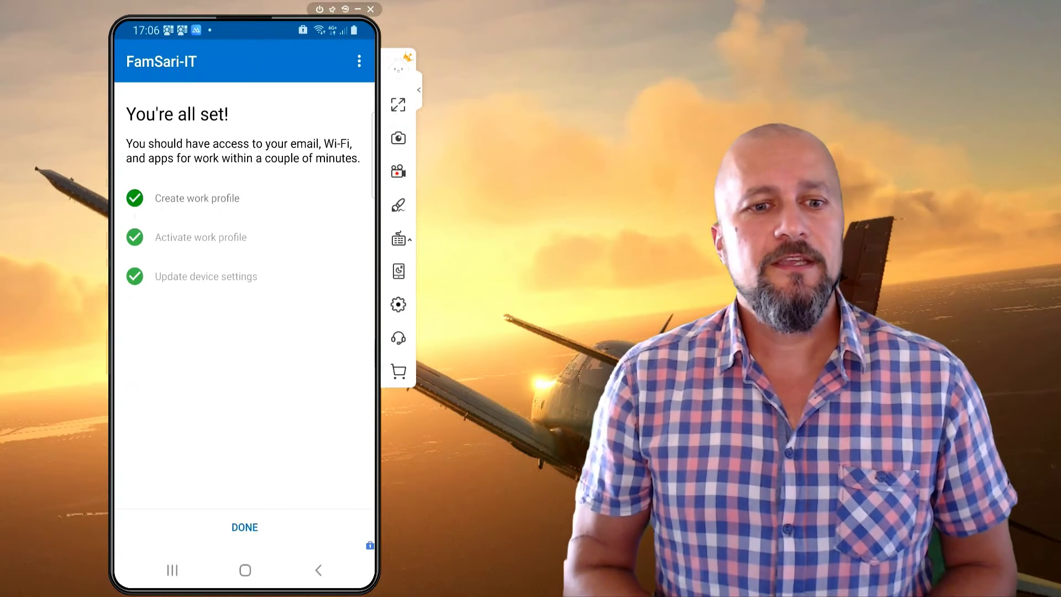
left_click(245, 528)
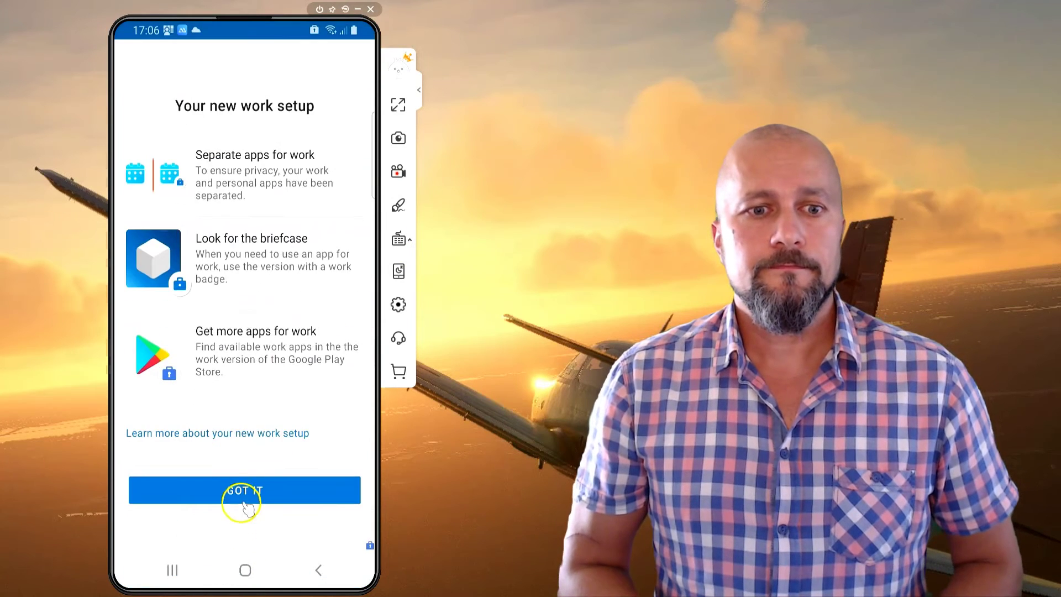
left_click(237, 491)
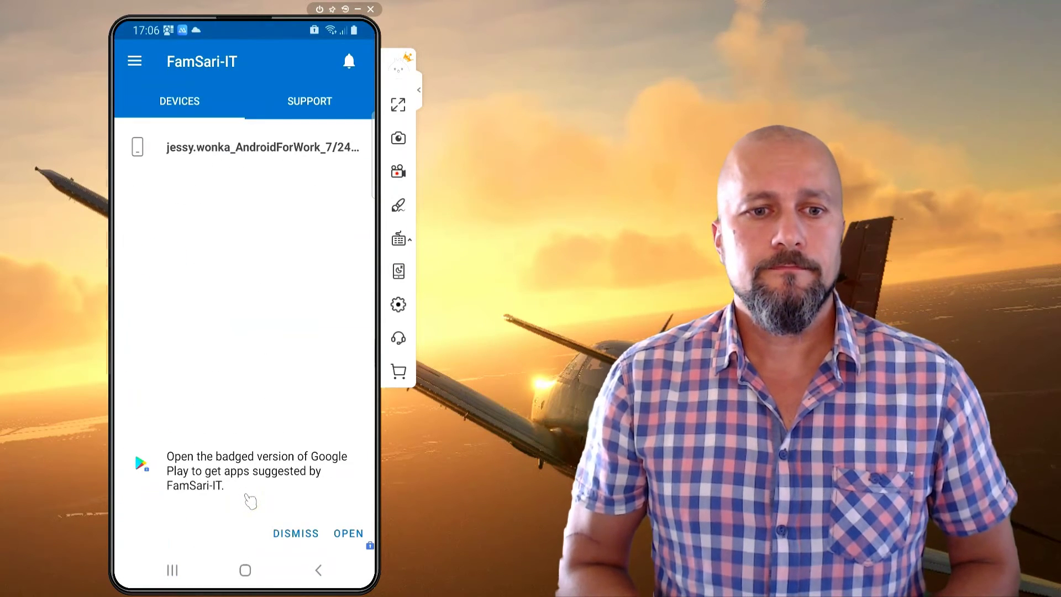
Dismiss the Google Play suggestion banner and return to the phone's home screen
left_click(282, 532)
left_click(283, 535)
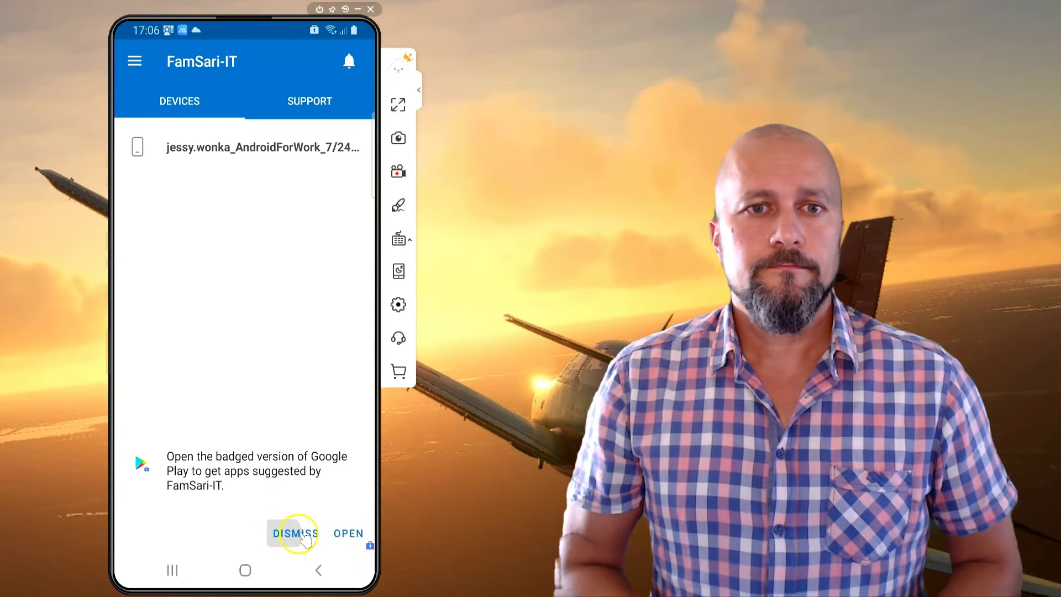
left_click(288, 538)
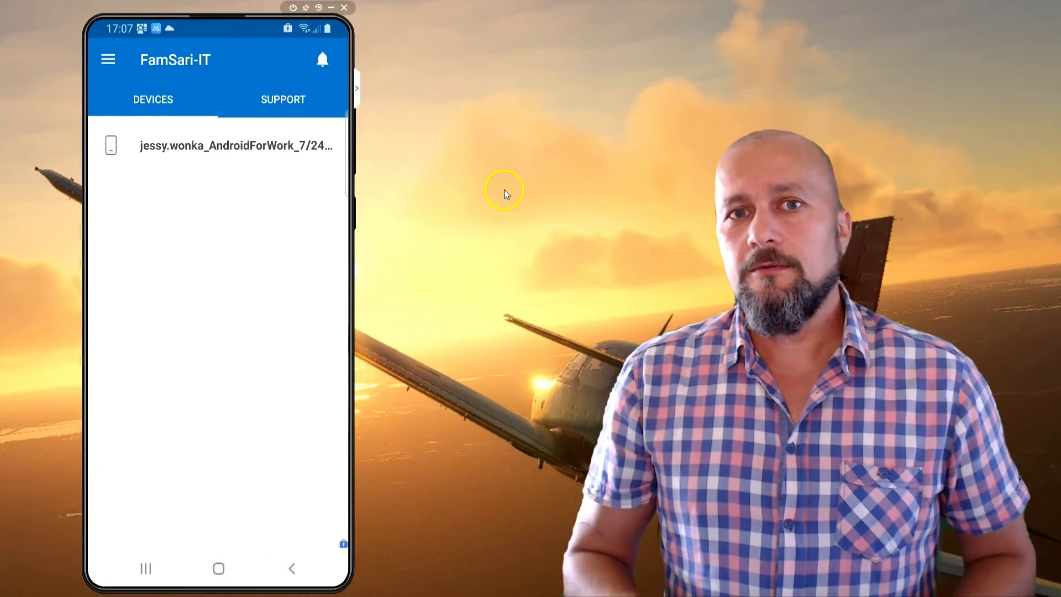
left_click(219, 569)
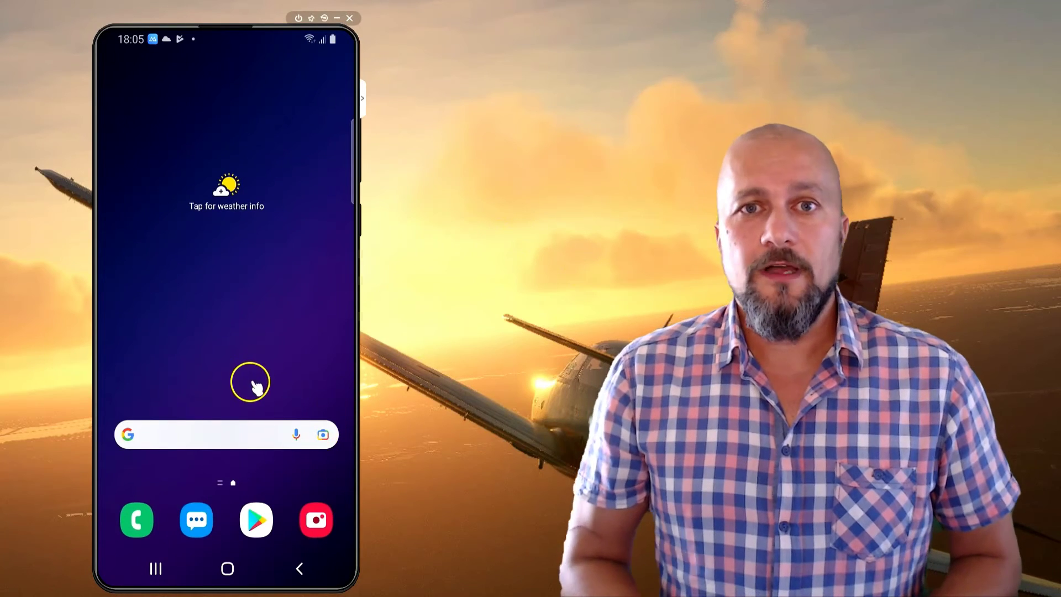
Launch the work-profile Outlook from the Work tab of the app drawer
left_click_drag(247, 222, 248, 178)
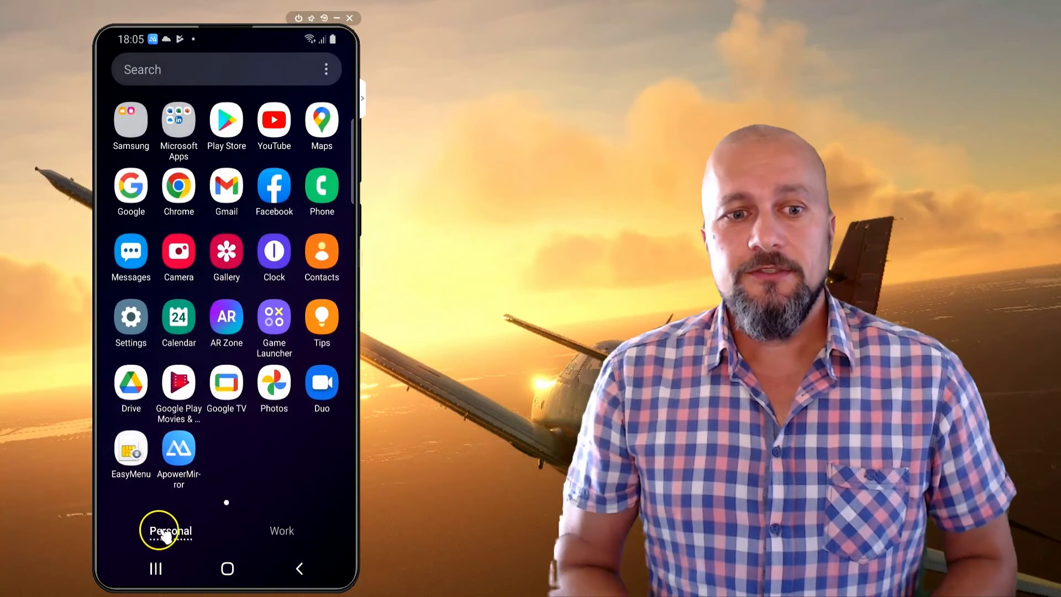
left_click(282, 531)
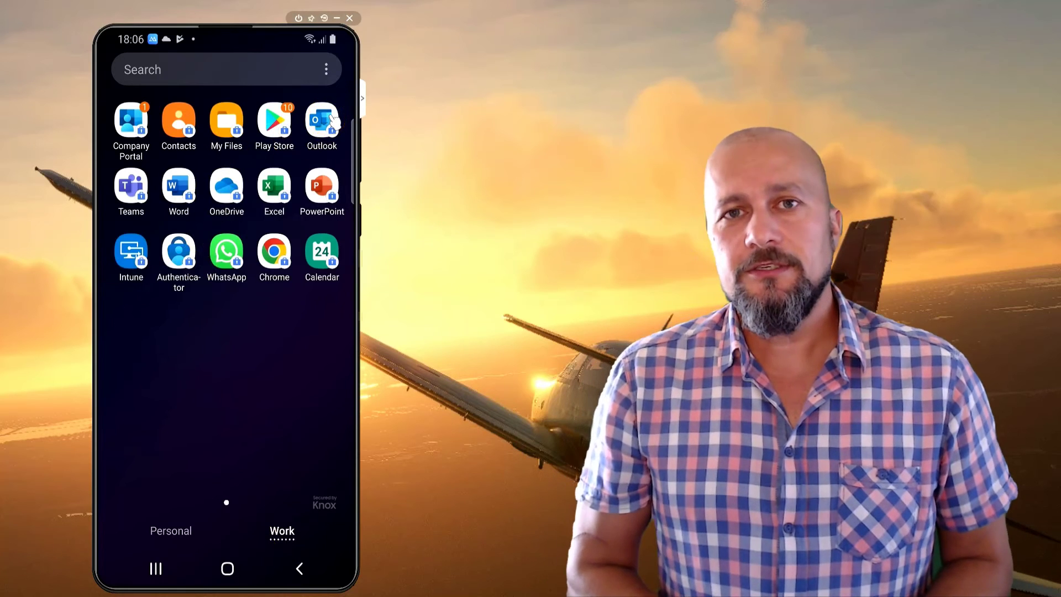
left_click(322, 121)
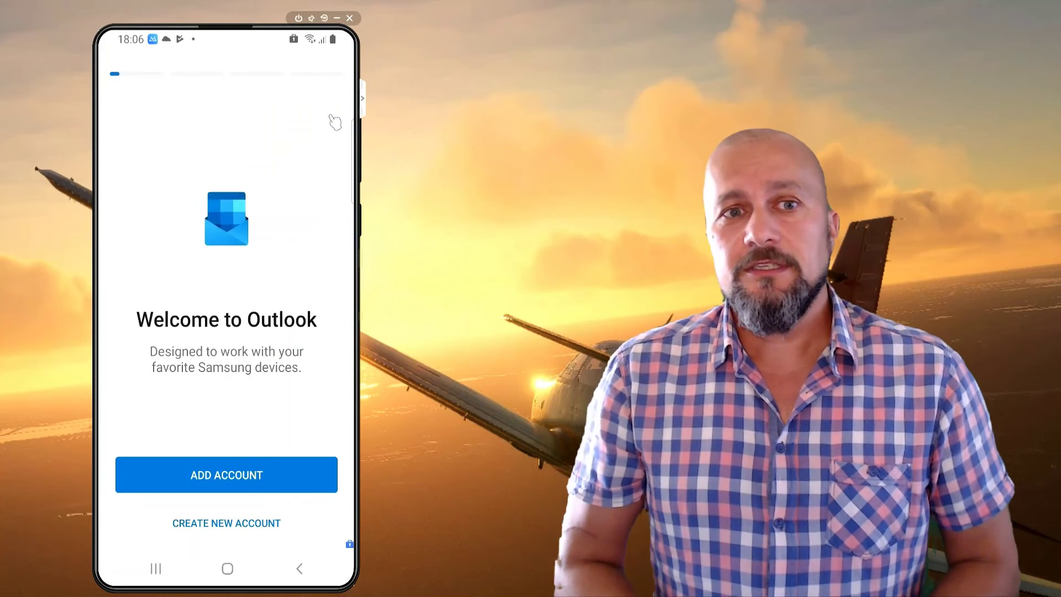
Add the work e-mail account in Outlook, then choose Maybe Later for another account
left_click(211, 476)
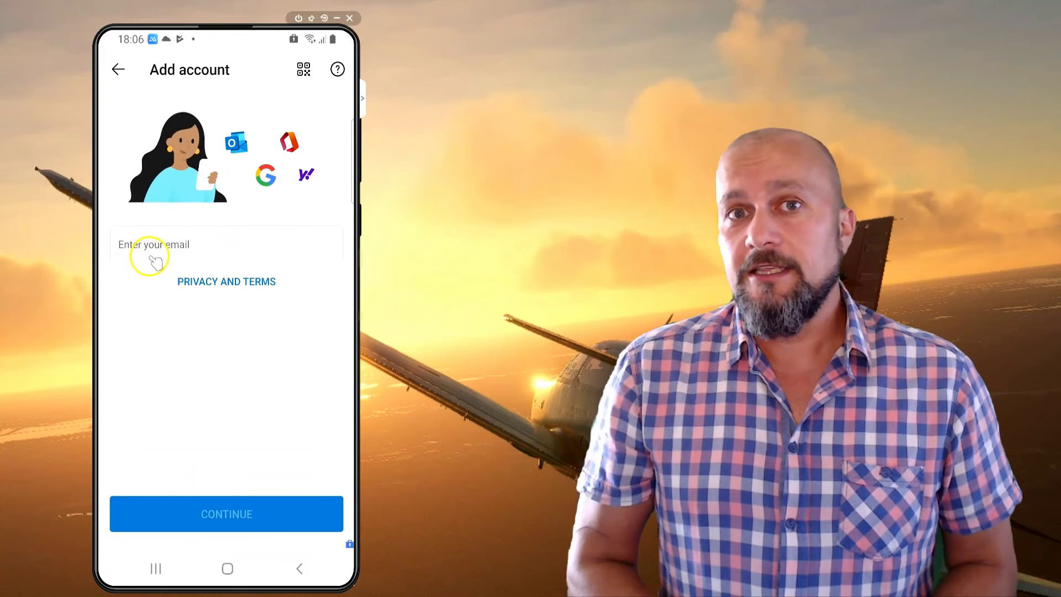
left_click(149, 255)
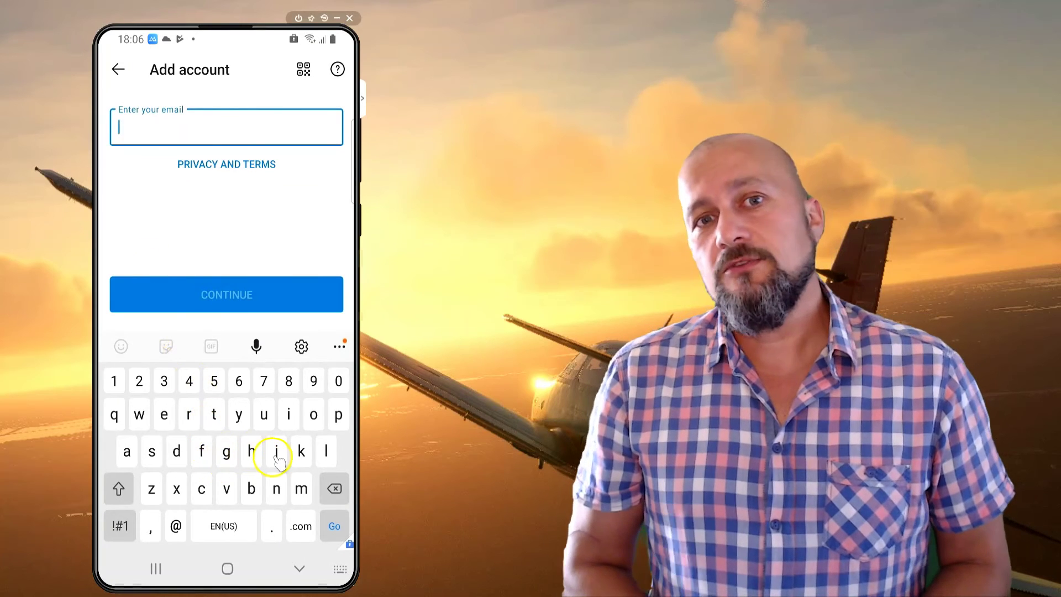
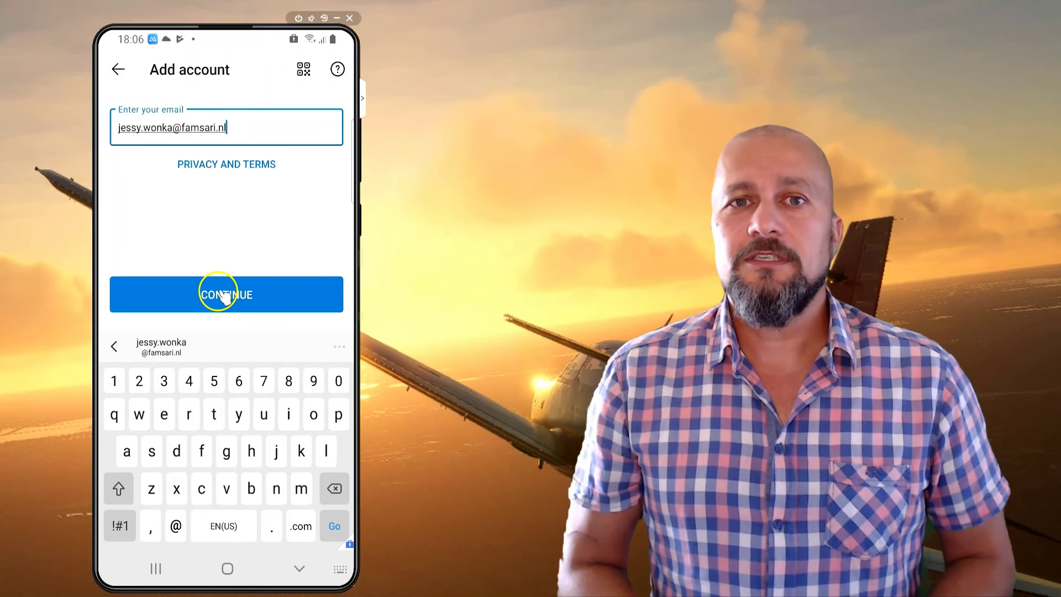
left_click(224, 296)
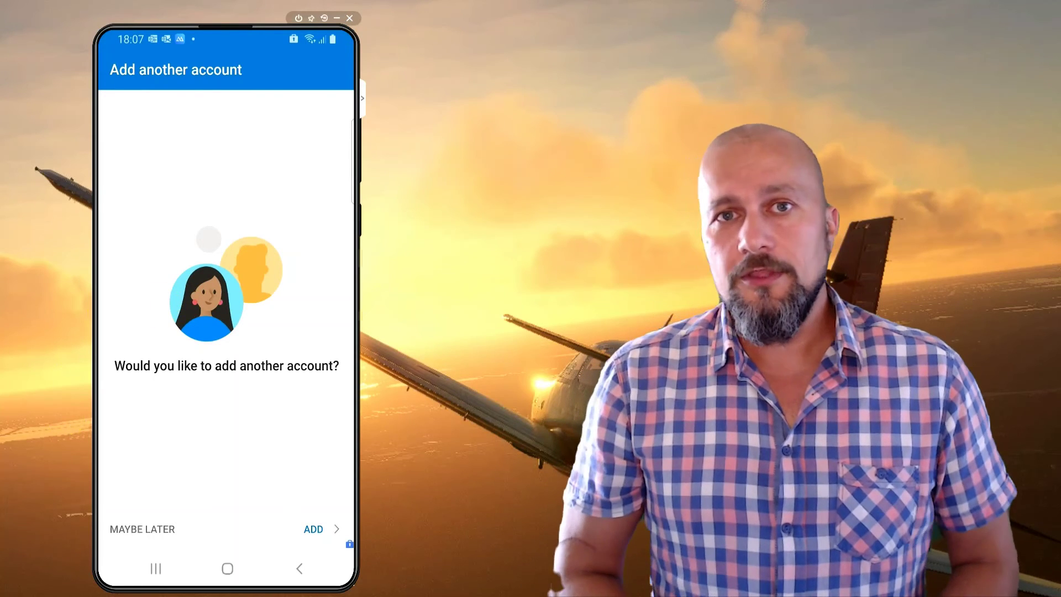
left_click(126, 524)
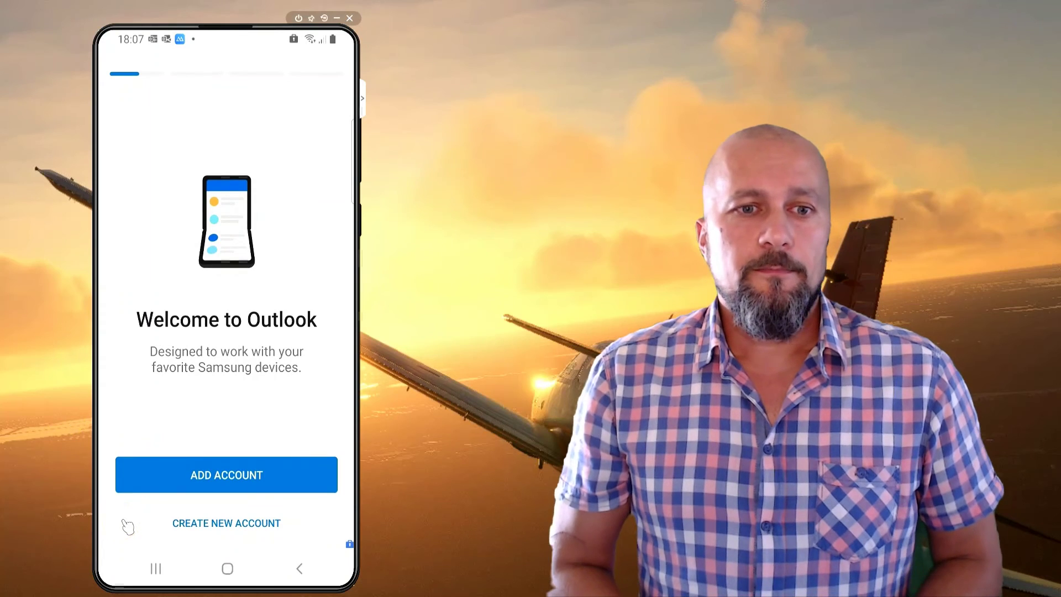